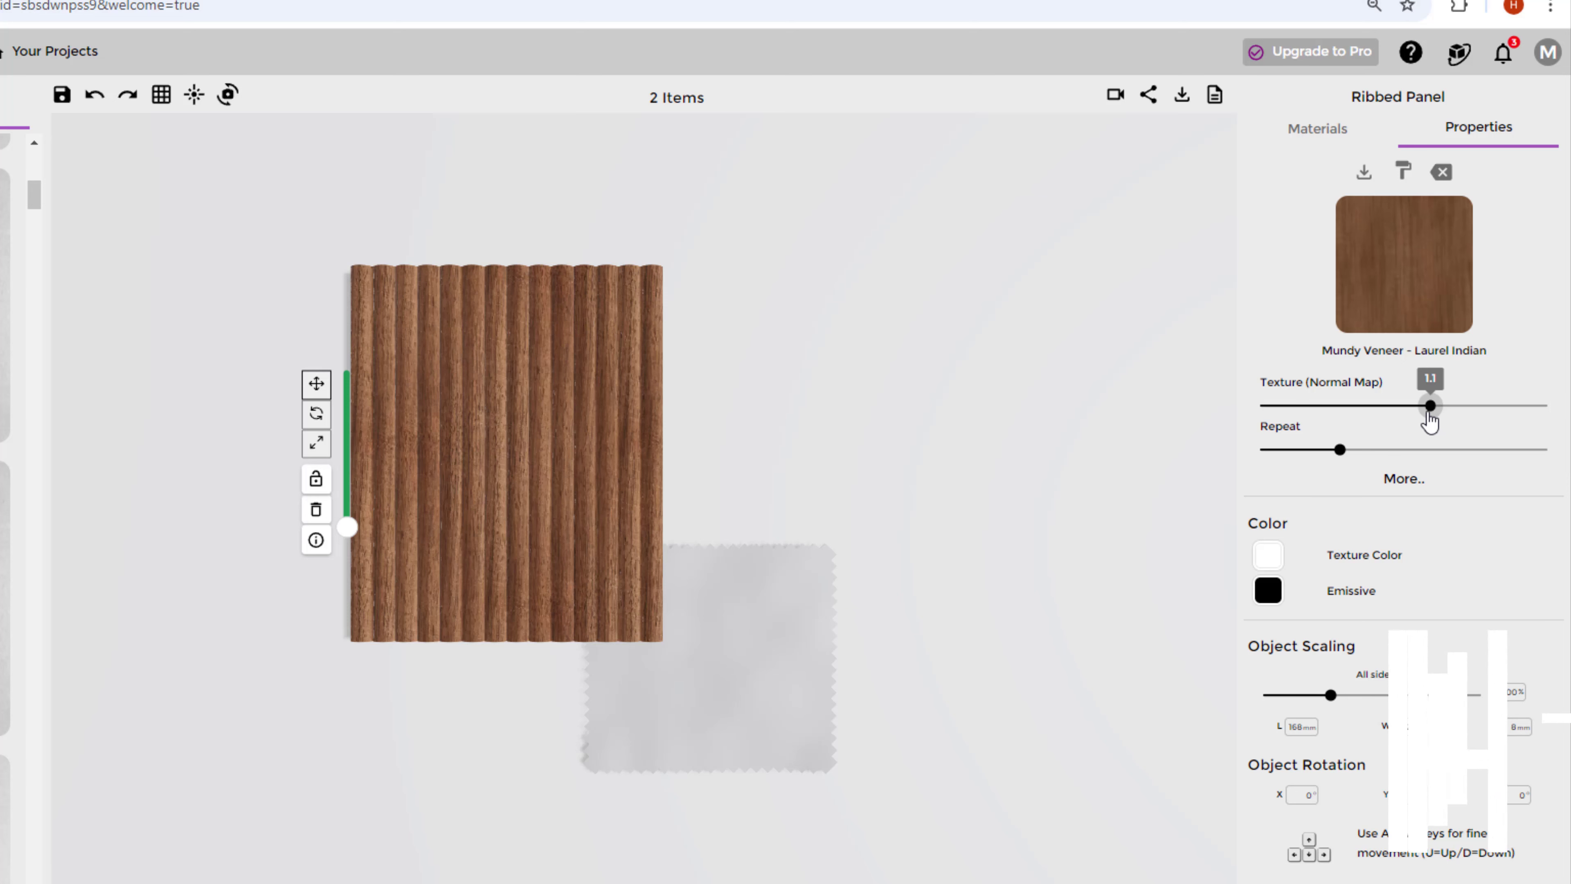
Fine-tune the ribbed panel's Laurel Indian veneer by slightly raising its glossiness and exposure
mouse_move(1431, 408)
left_mouse_down()
mouse_move(1338, 408)
mouse_move(1452, 413)
mouse_move(1435, 409)
left_mouse_up()
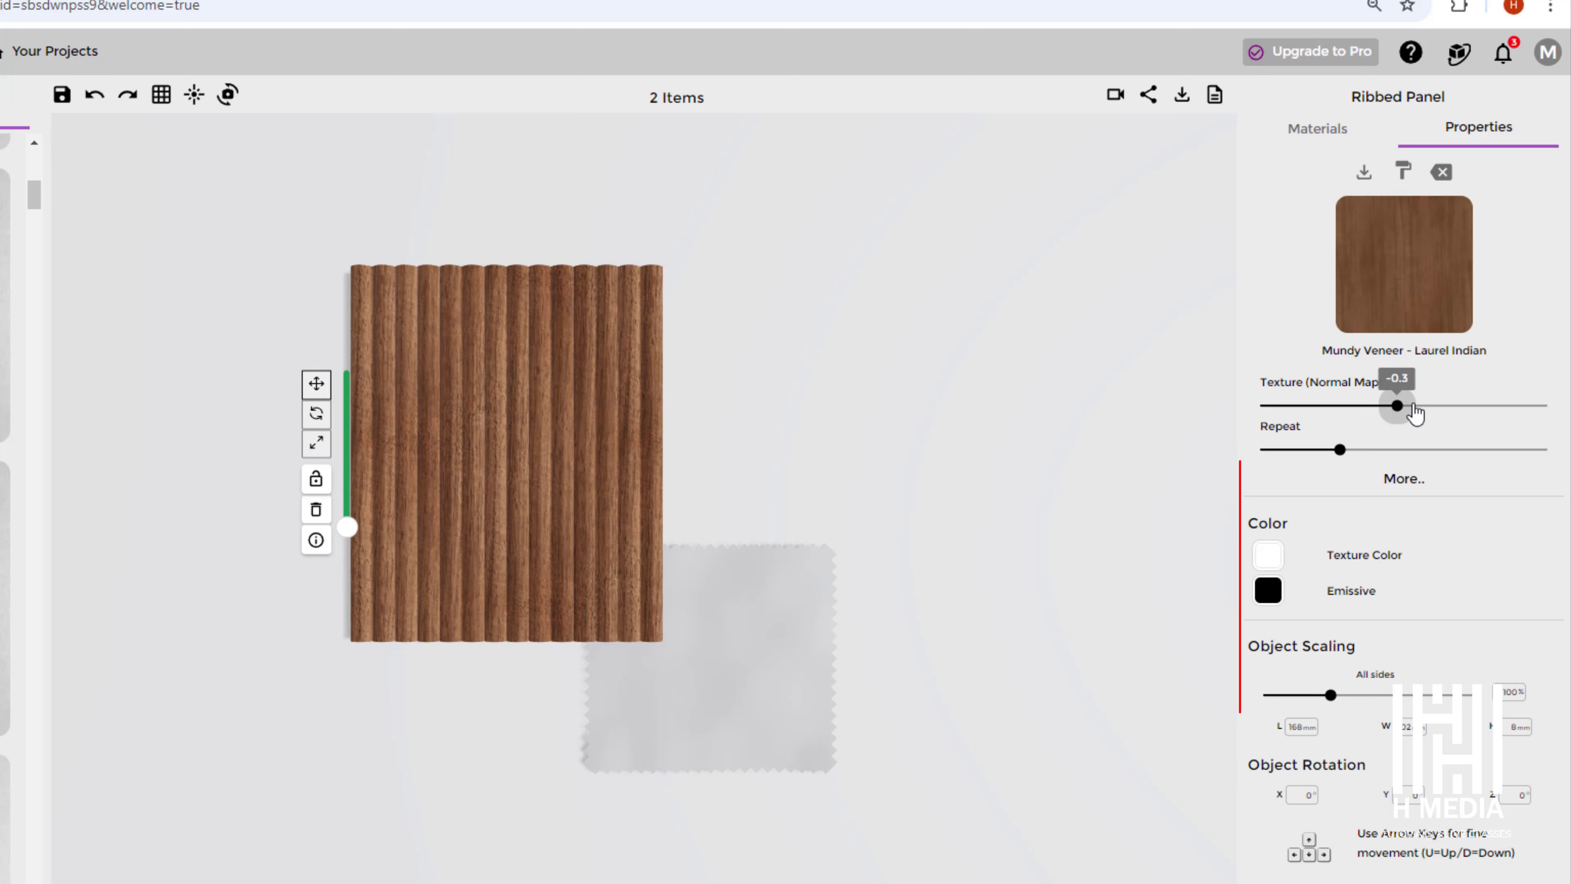
left_click(1403, 479)
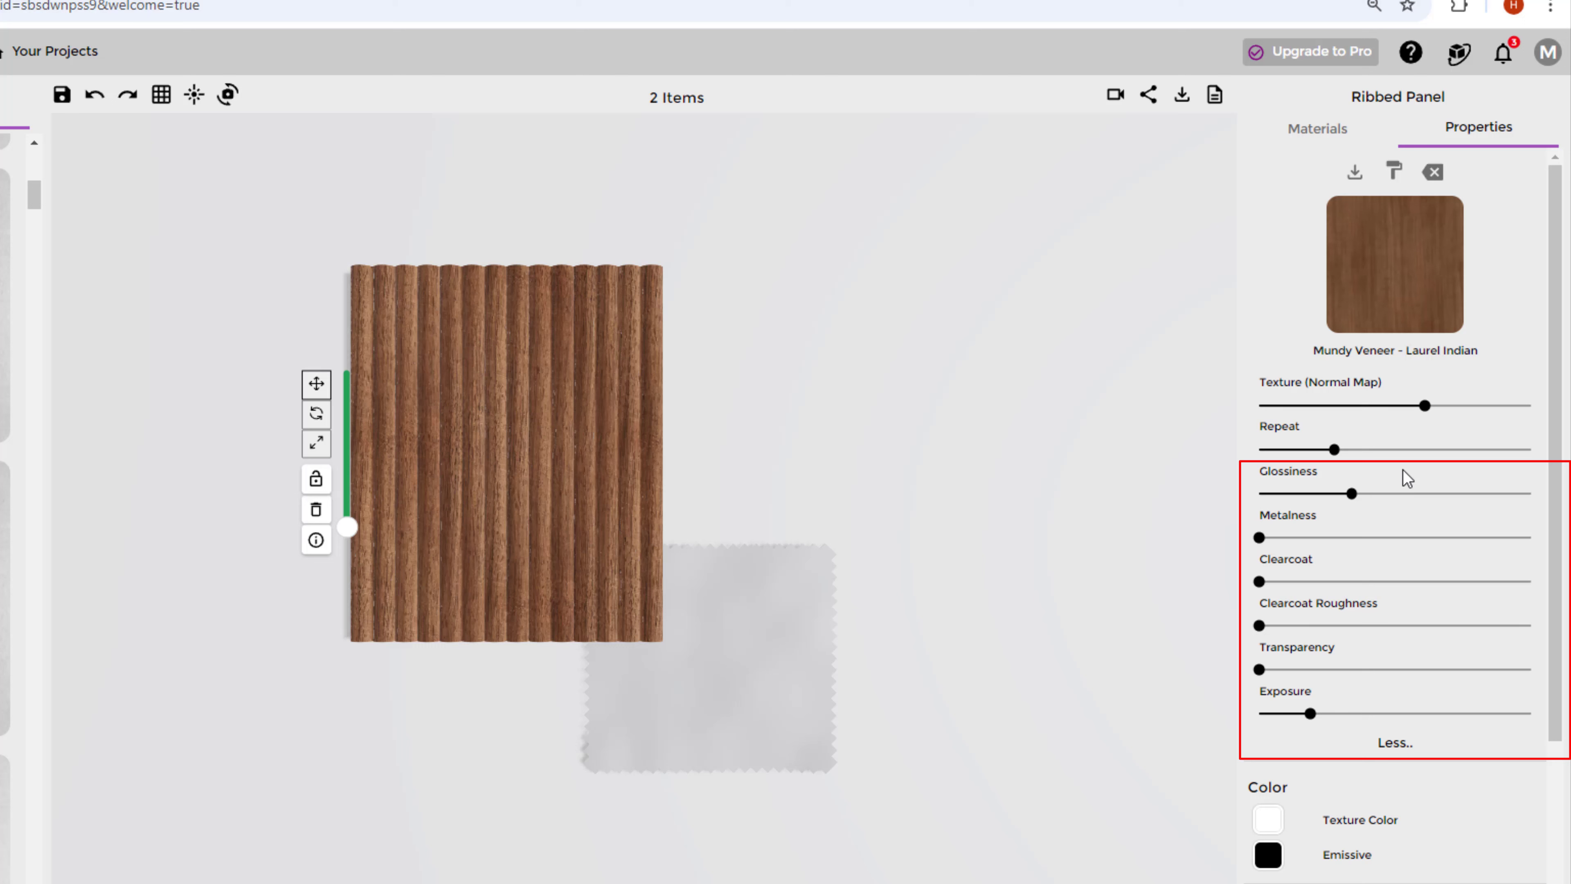
mouse_move(1347, 497)
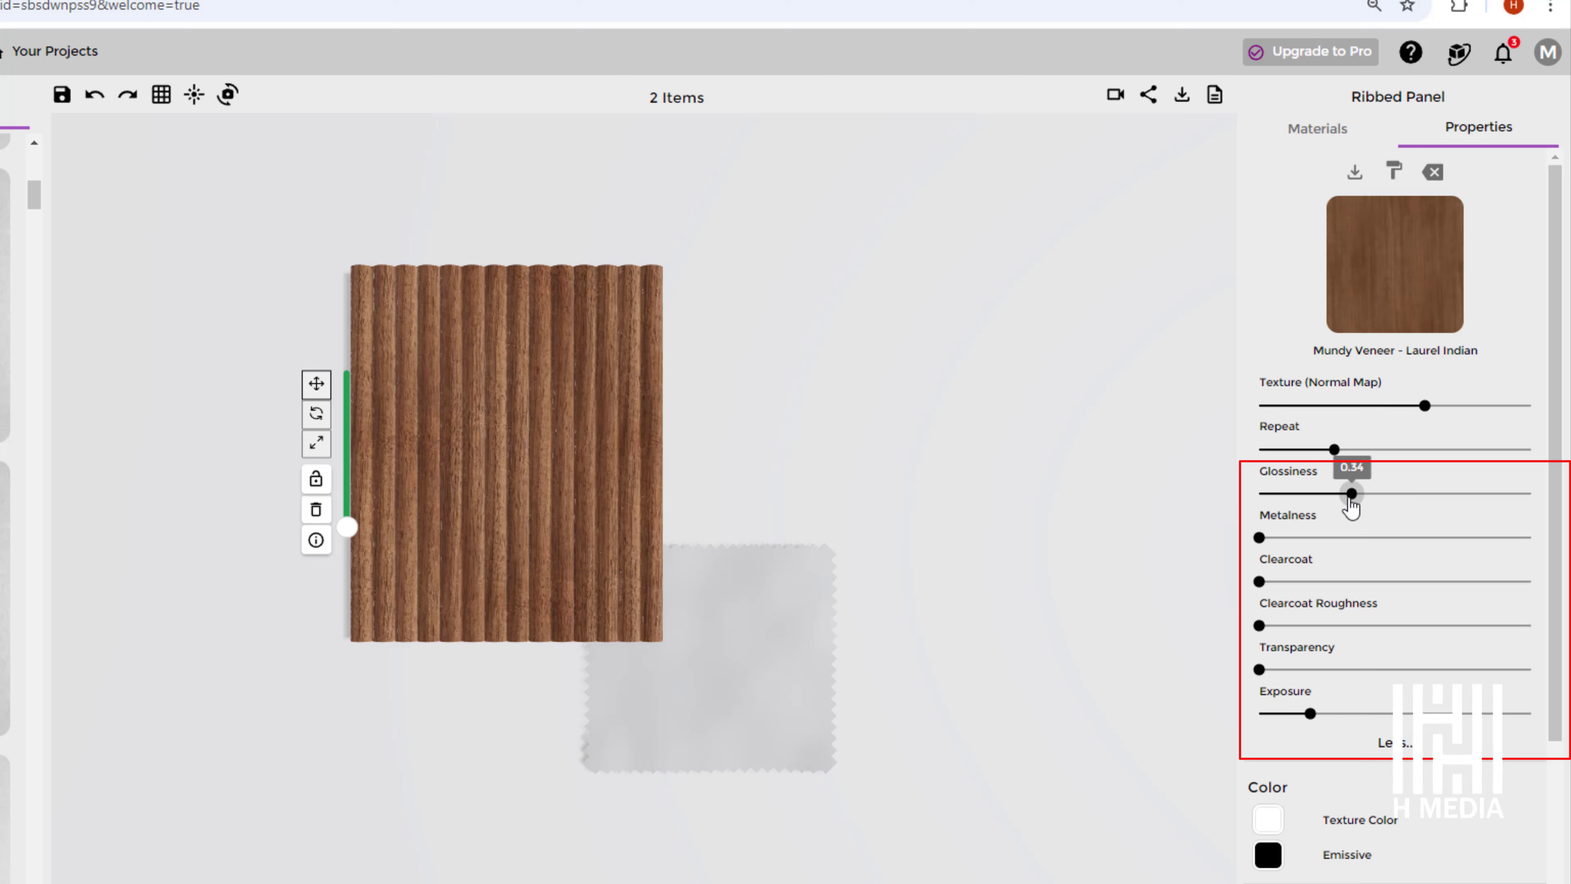
left_click_drag(1353, 505, 1358, 493)
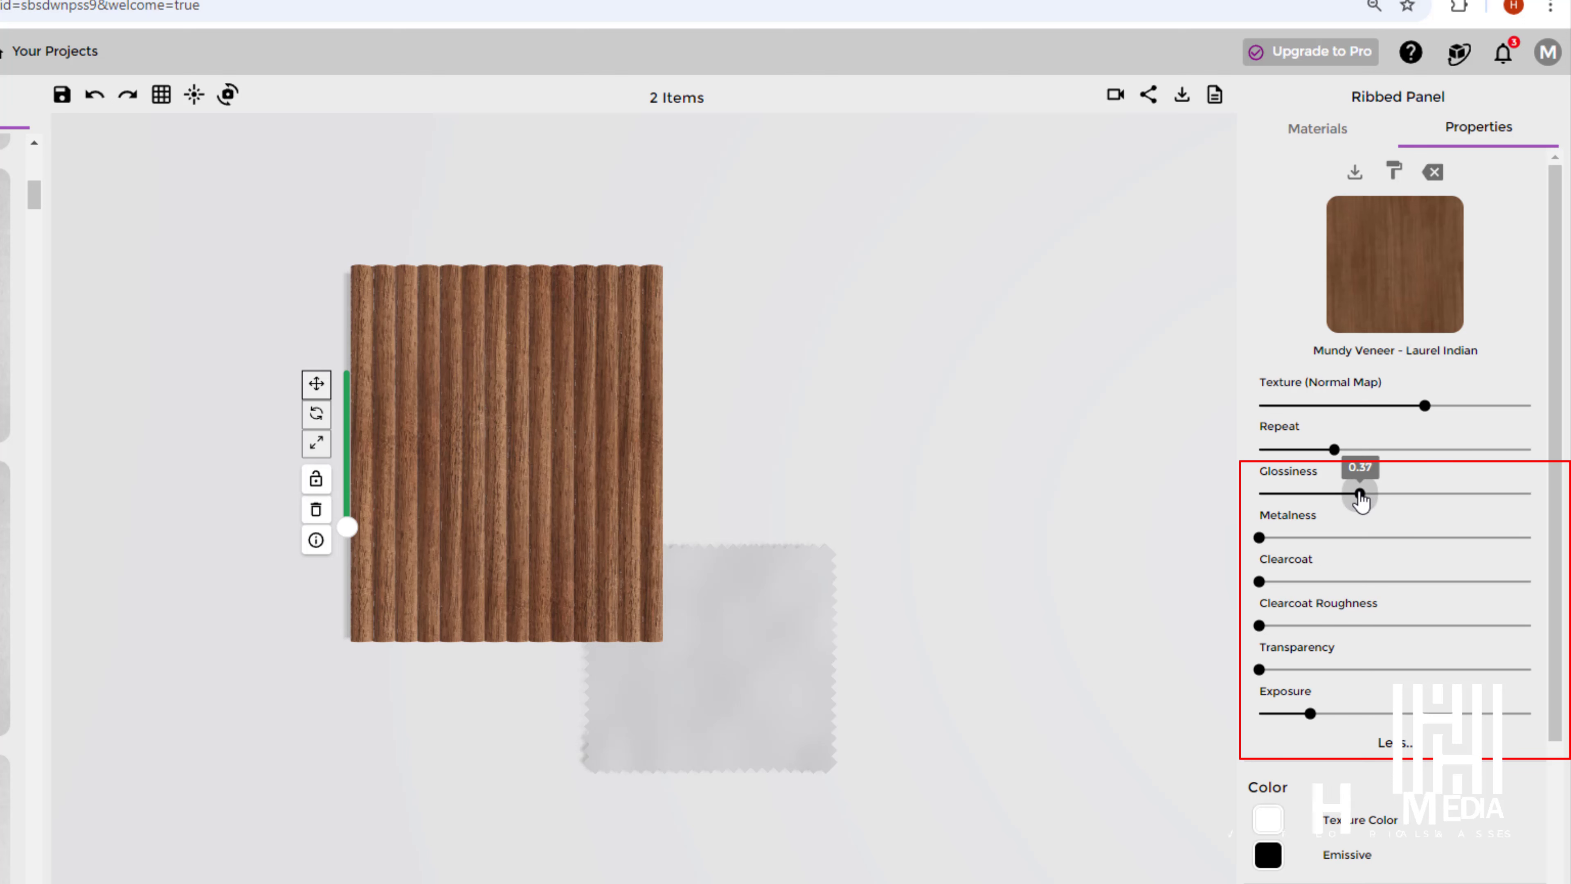
left_click_drag(1310, 713, 1326, 760)
scroll(1324, 712, "down", 3)
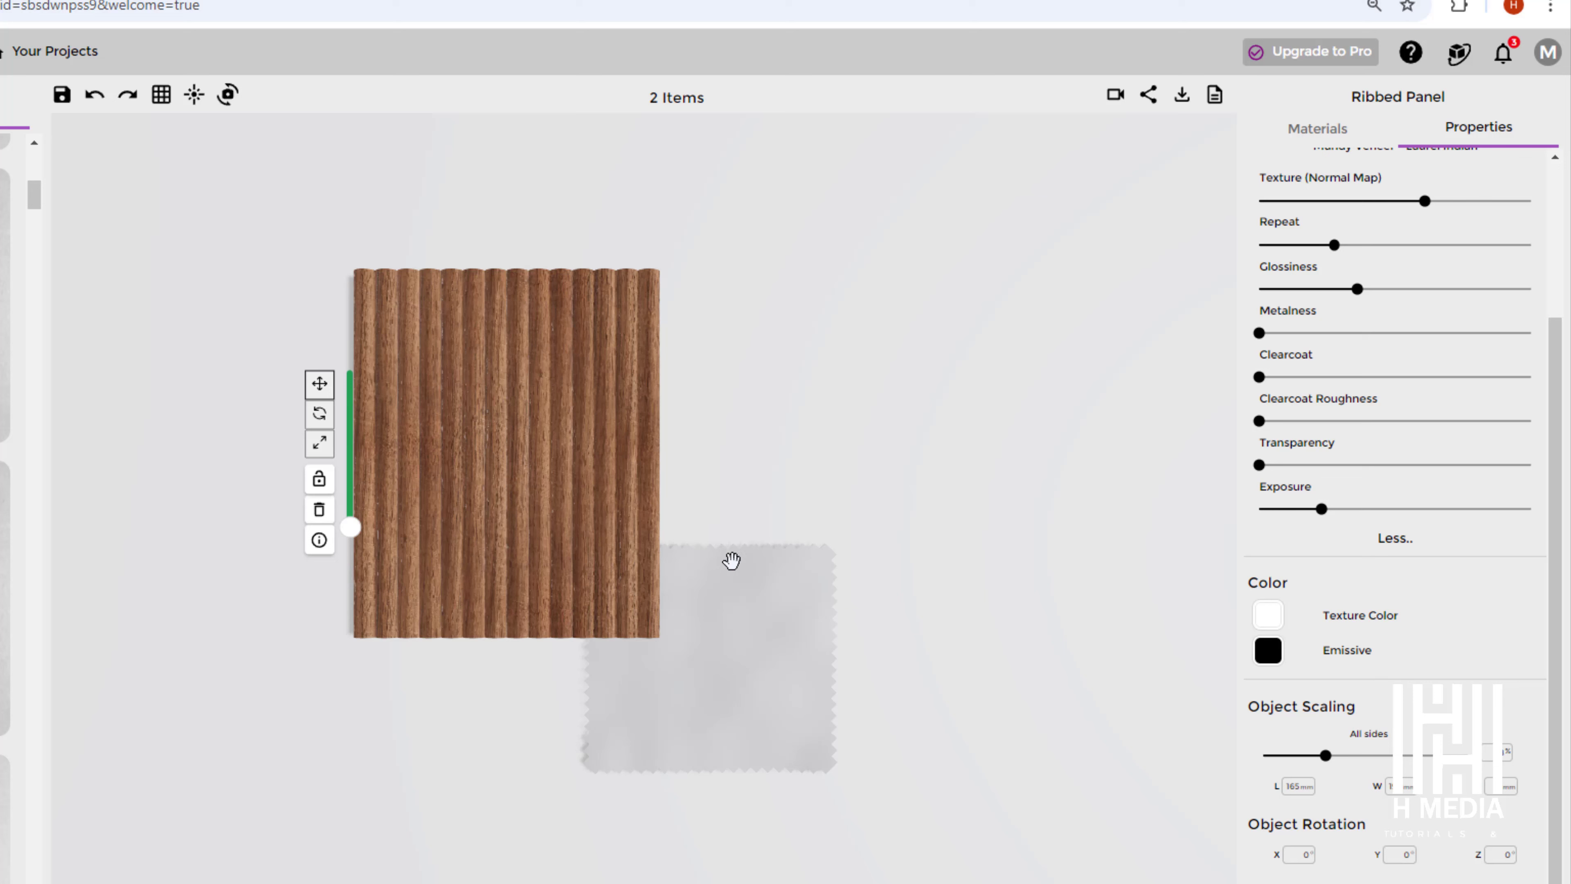
Filter the materials for the Cut Edge 180x18 swatch to the Fabric category instead of Wood
left_click(748, 612)
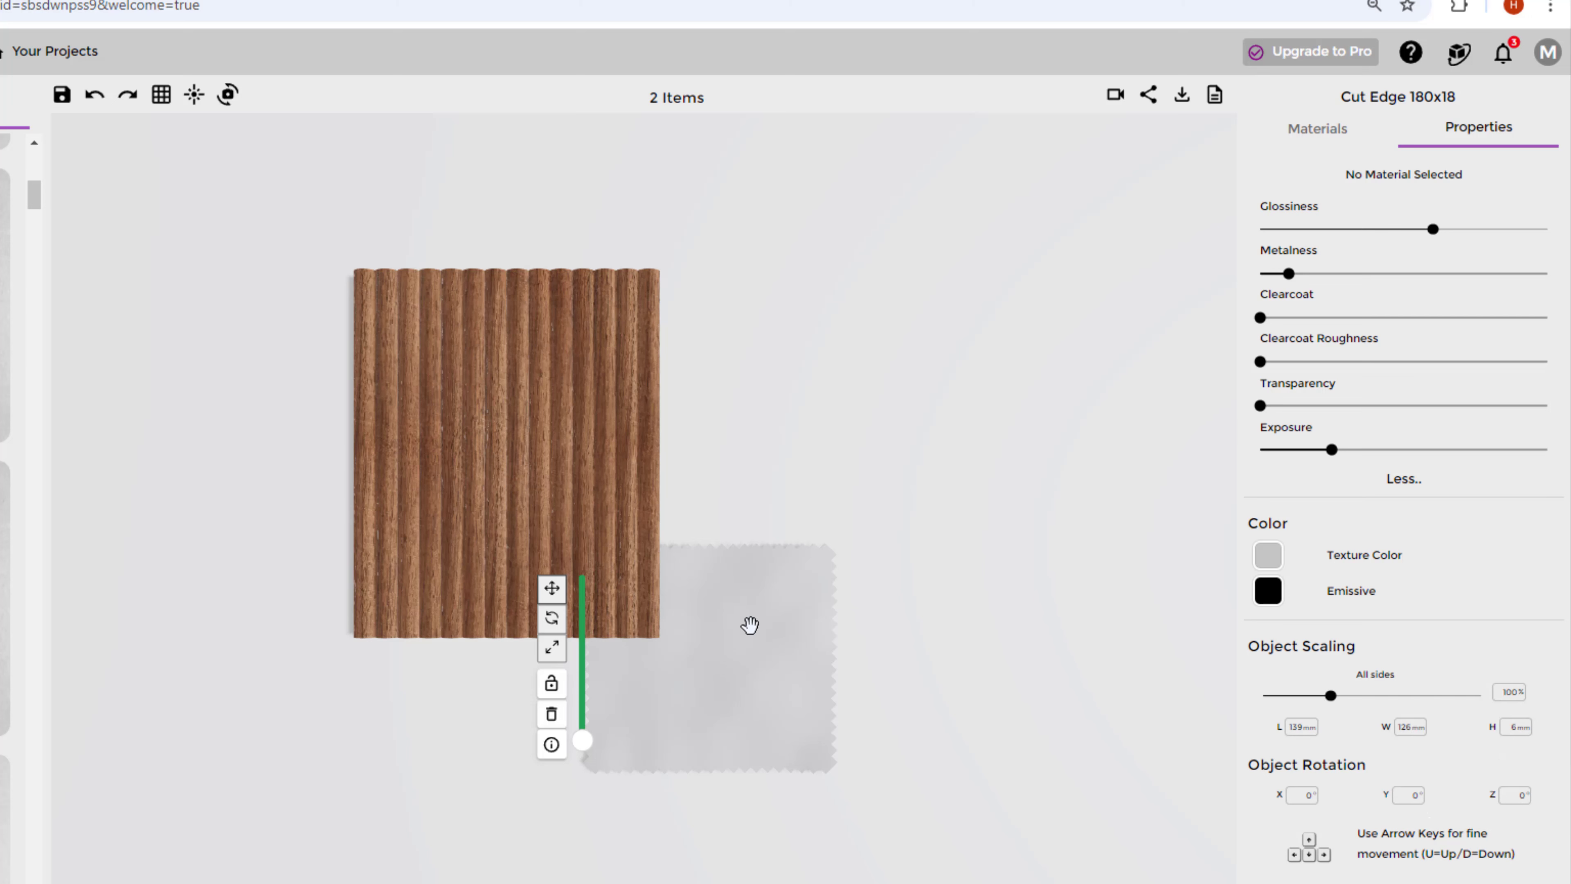
left_click(1324, 142)
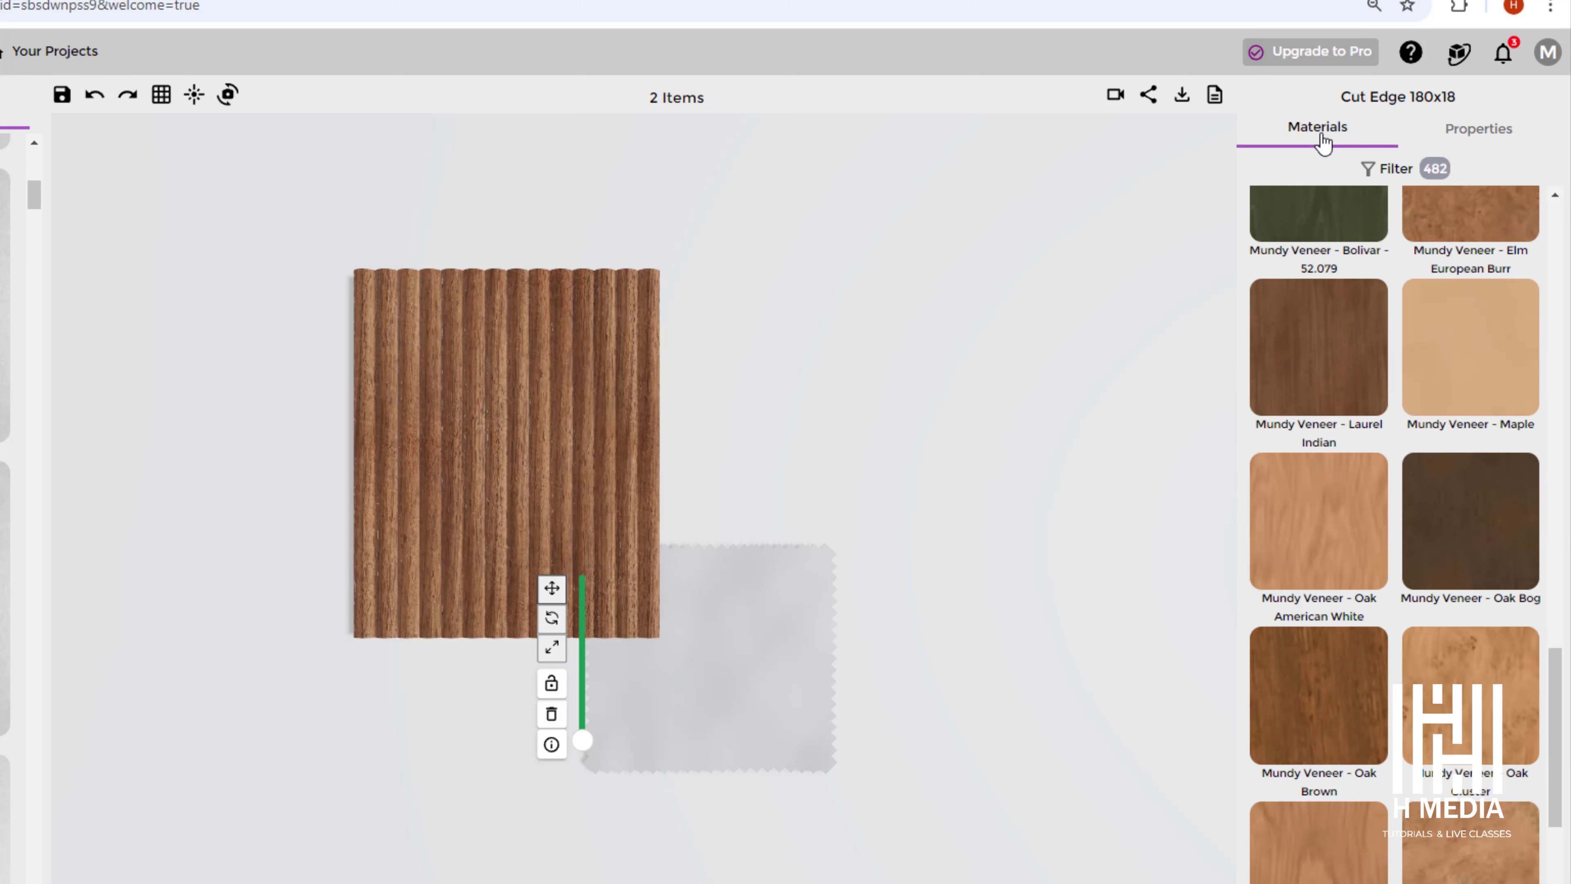
left_click(1400, 170)
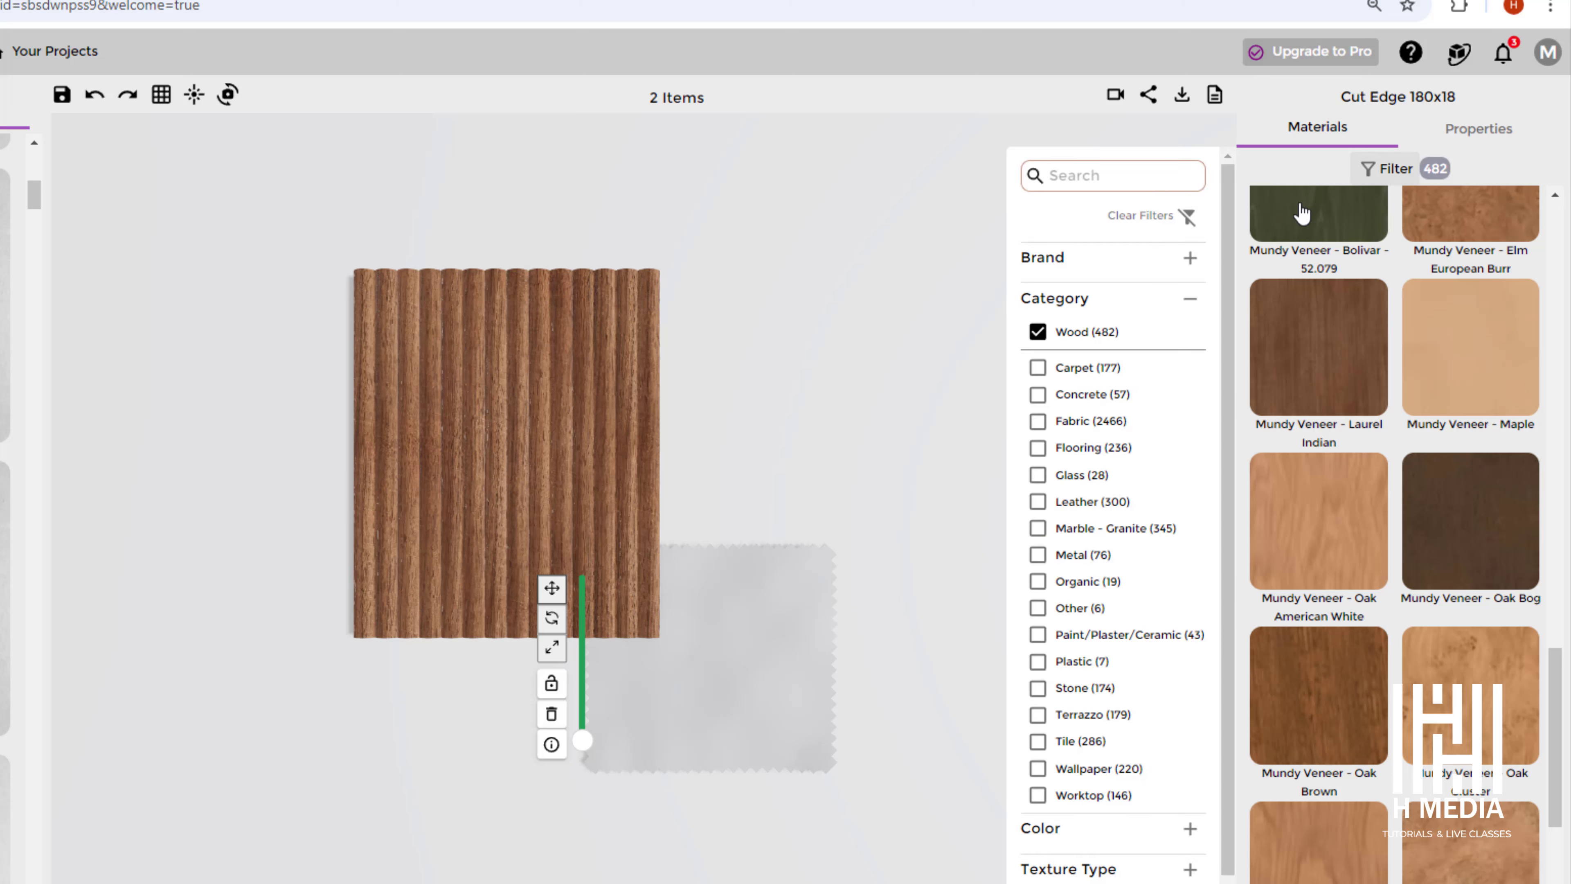
left_click(1038, 333)
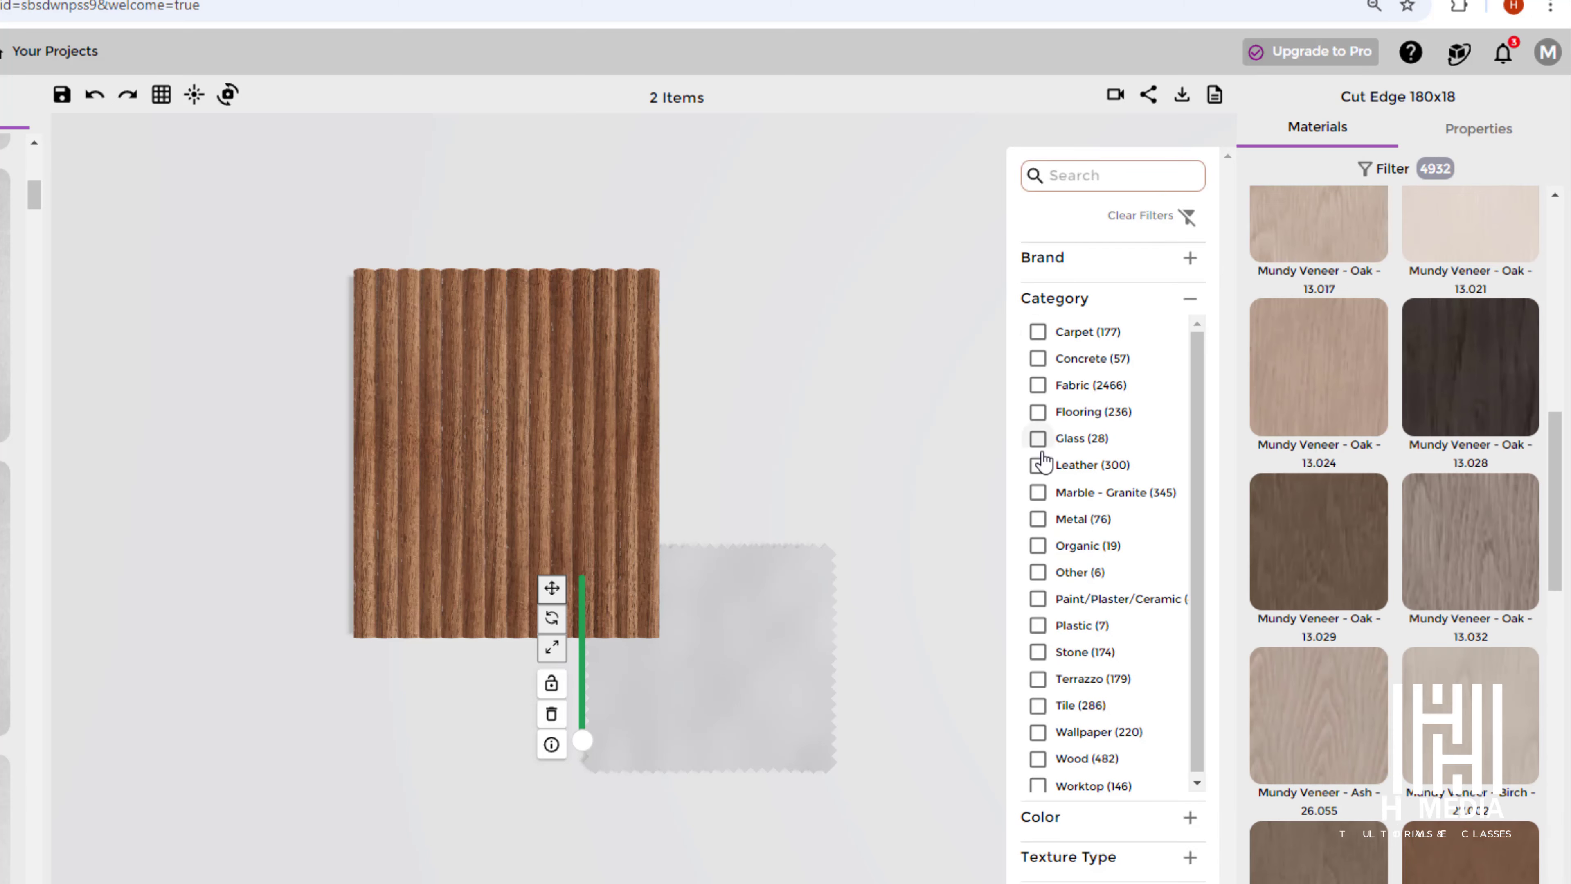
left_click(1038, 385)
Try Lewis & Wood - Birdlip Twill - Citrine on the swatch, but finish with Dedar - Alaya - Bronzo
scroll(1395, 532, "down", 8)
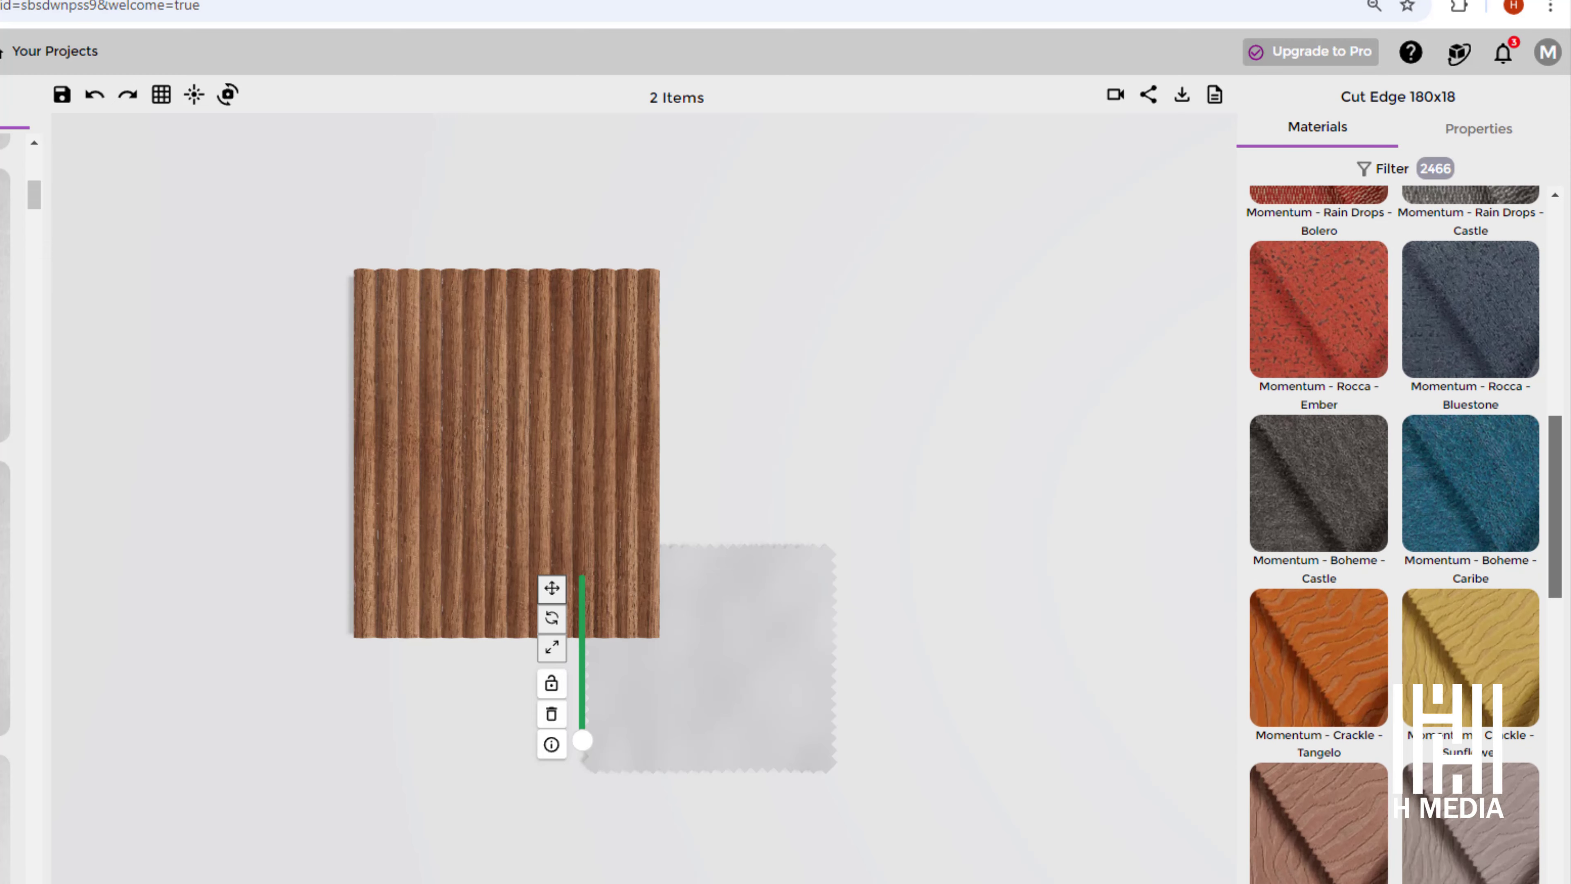
scroll(1567, 693, "down", 10)
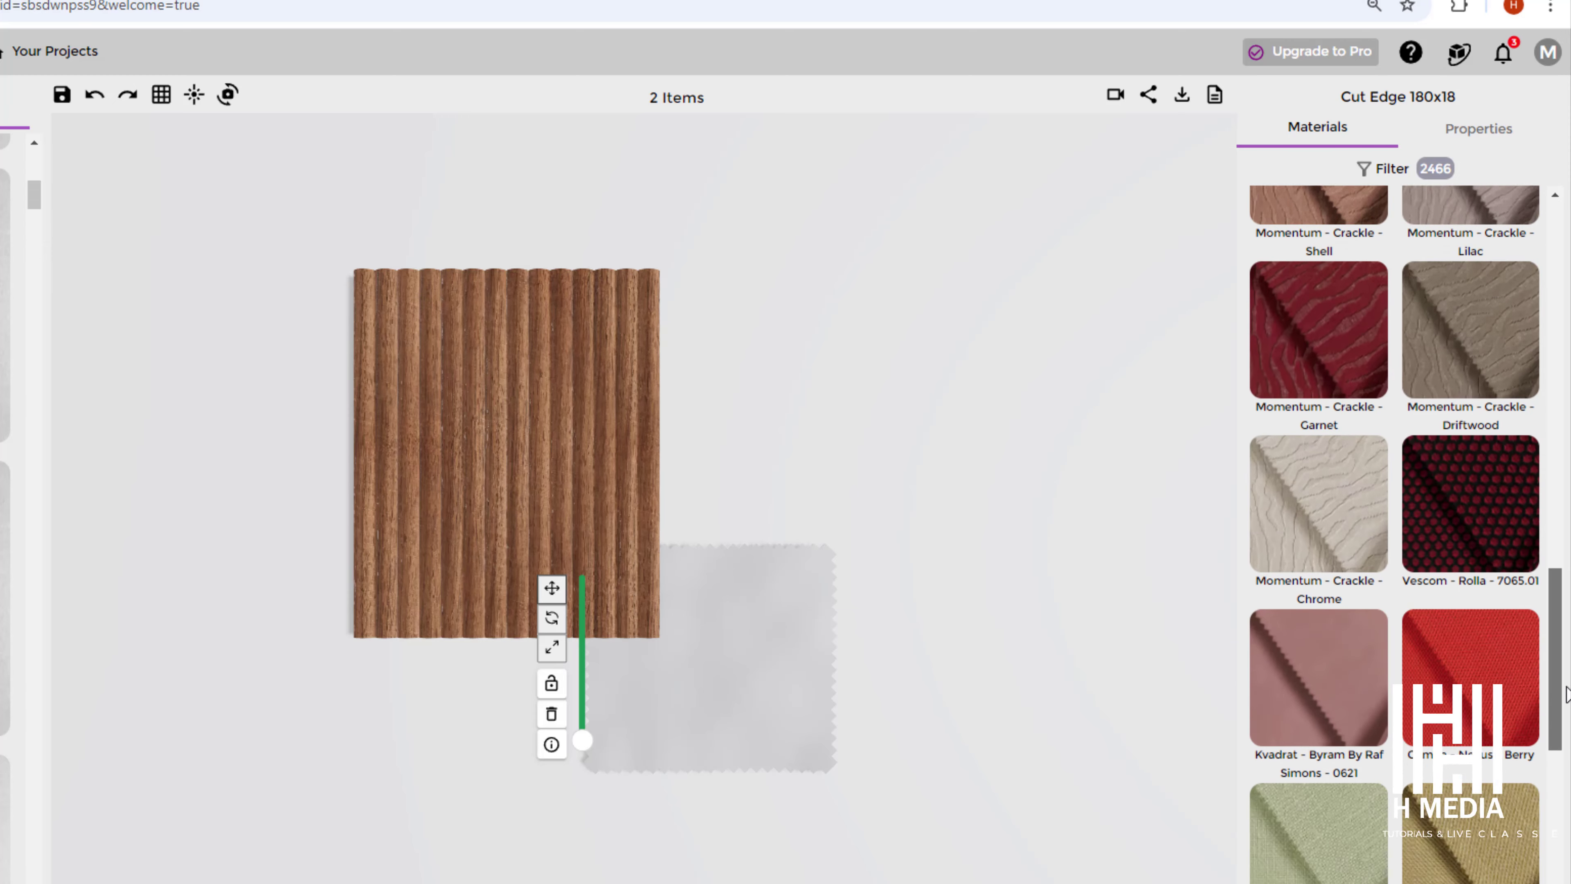
scroll(1566, 693, "down", 8)
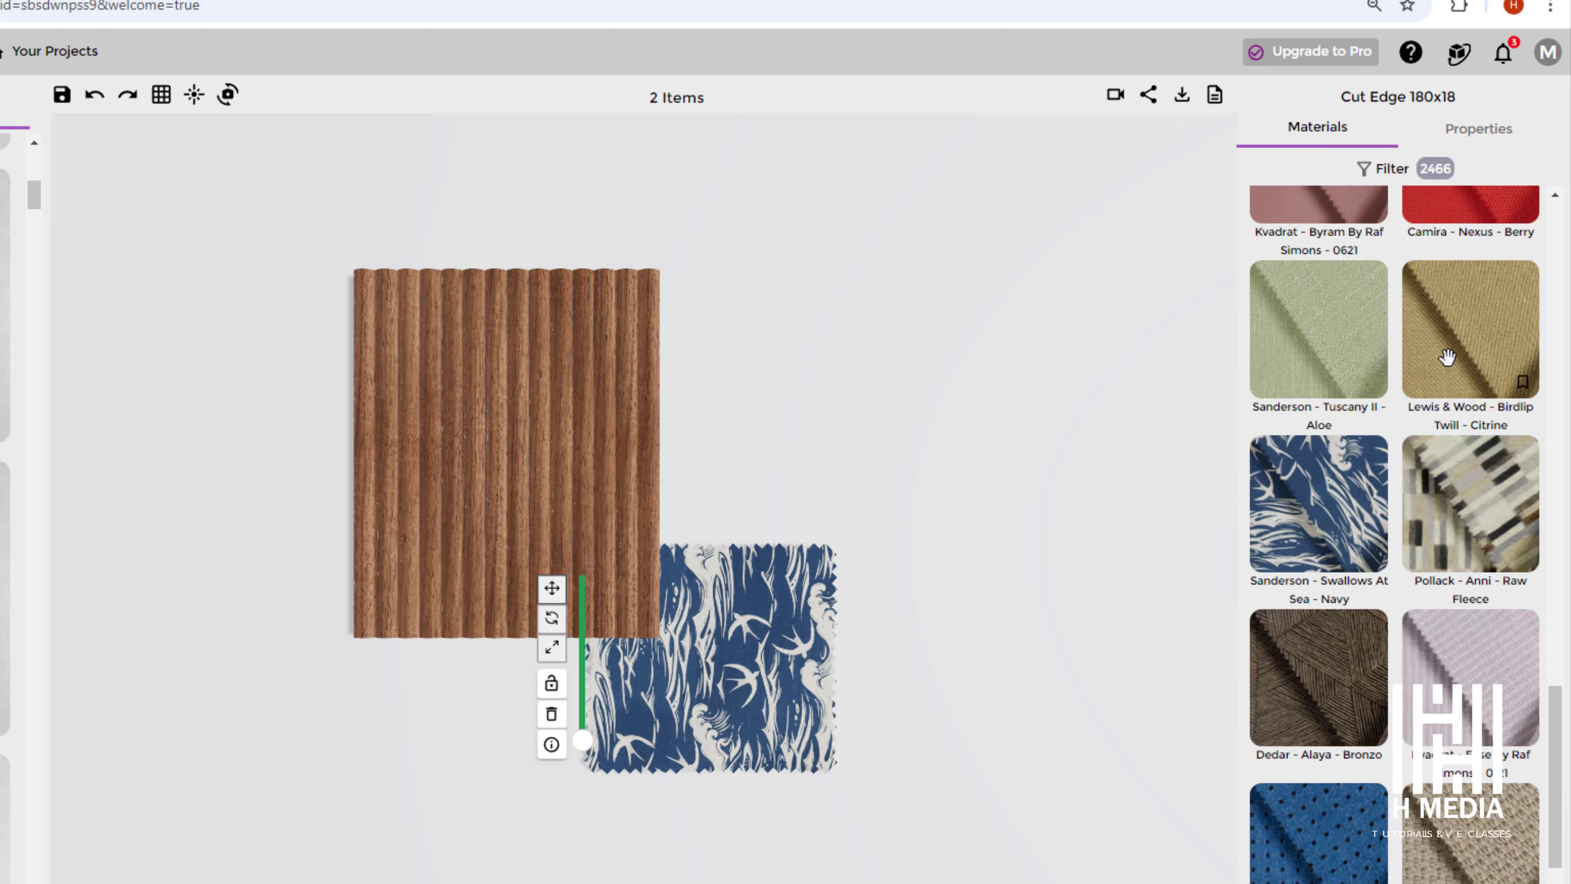
left_click(1447, 357)
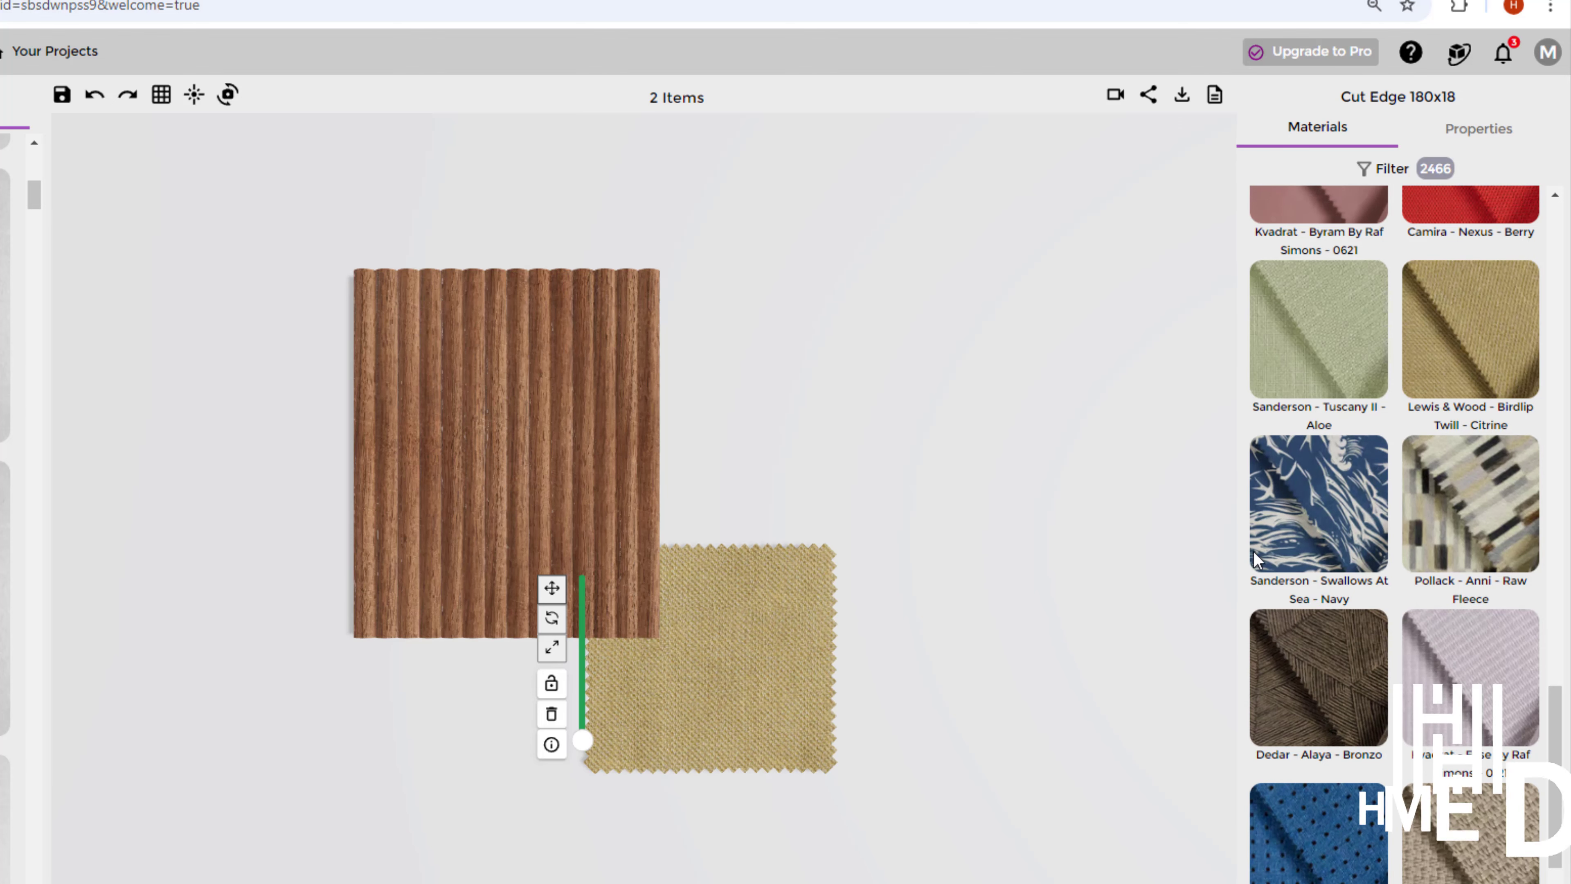
left_click(1259, 677)
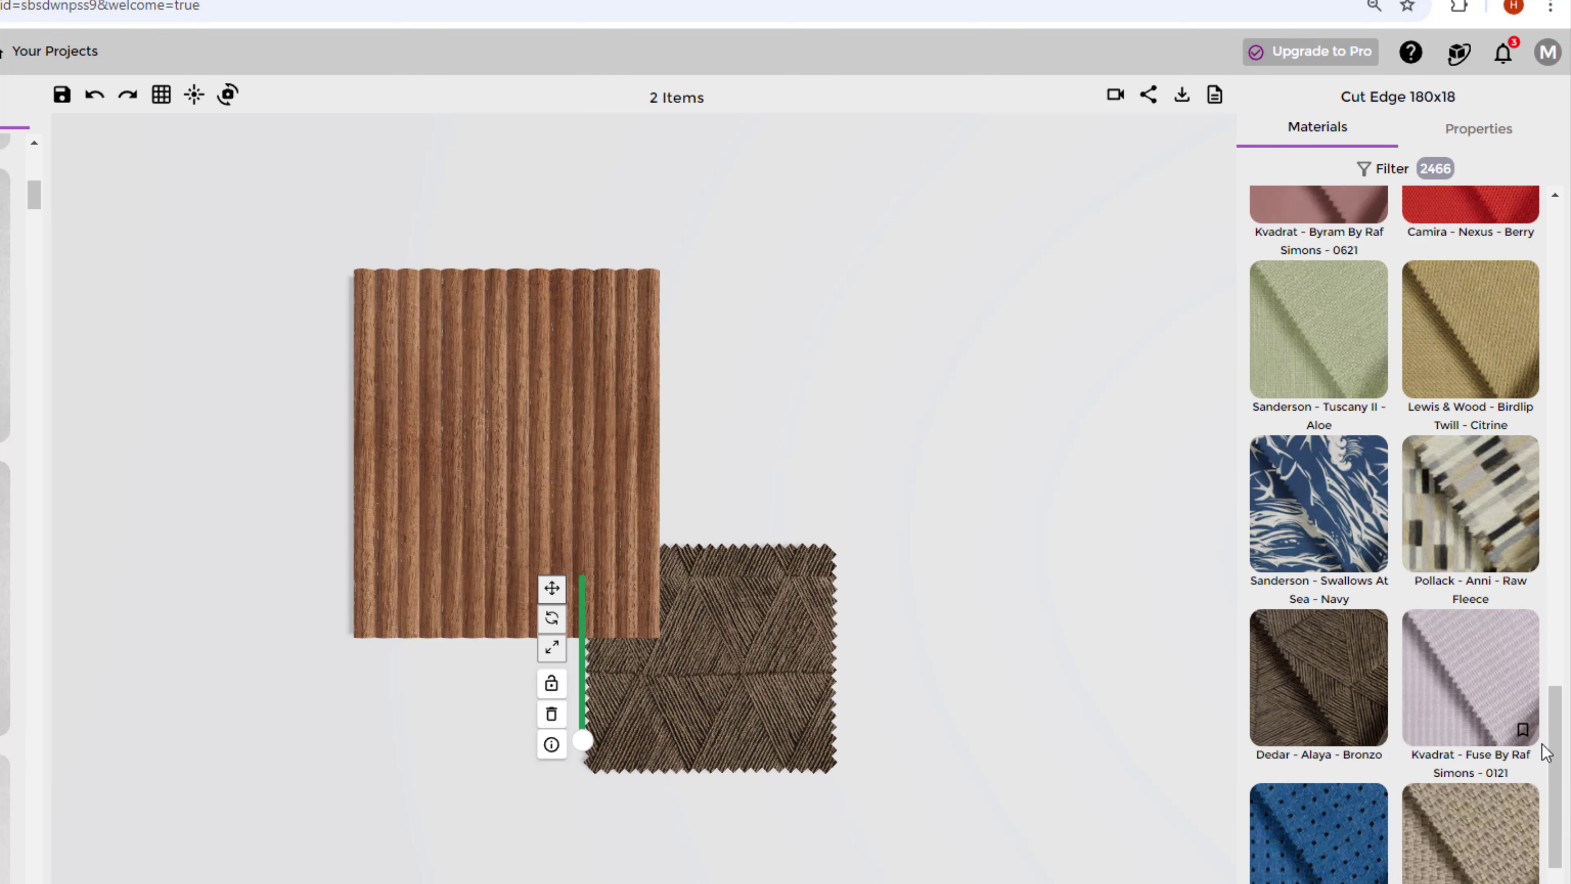
scroll(1498, 446, "up", 10)
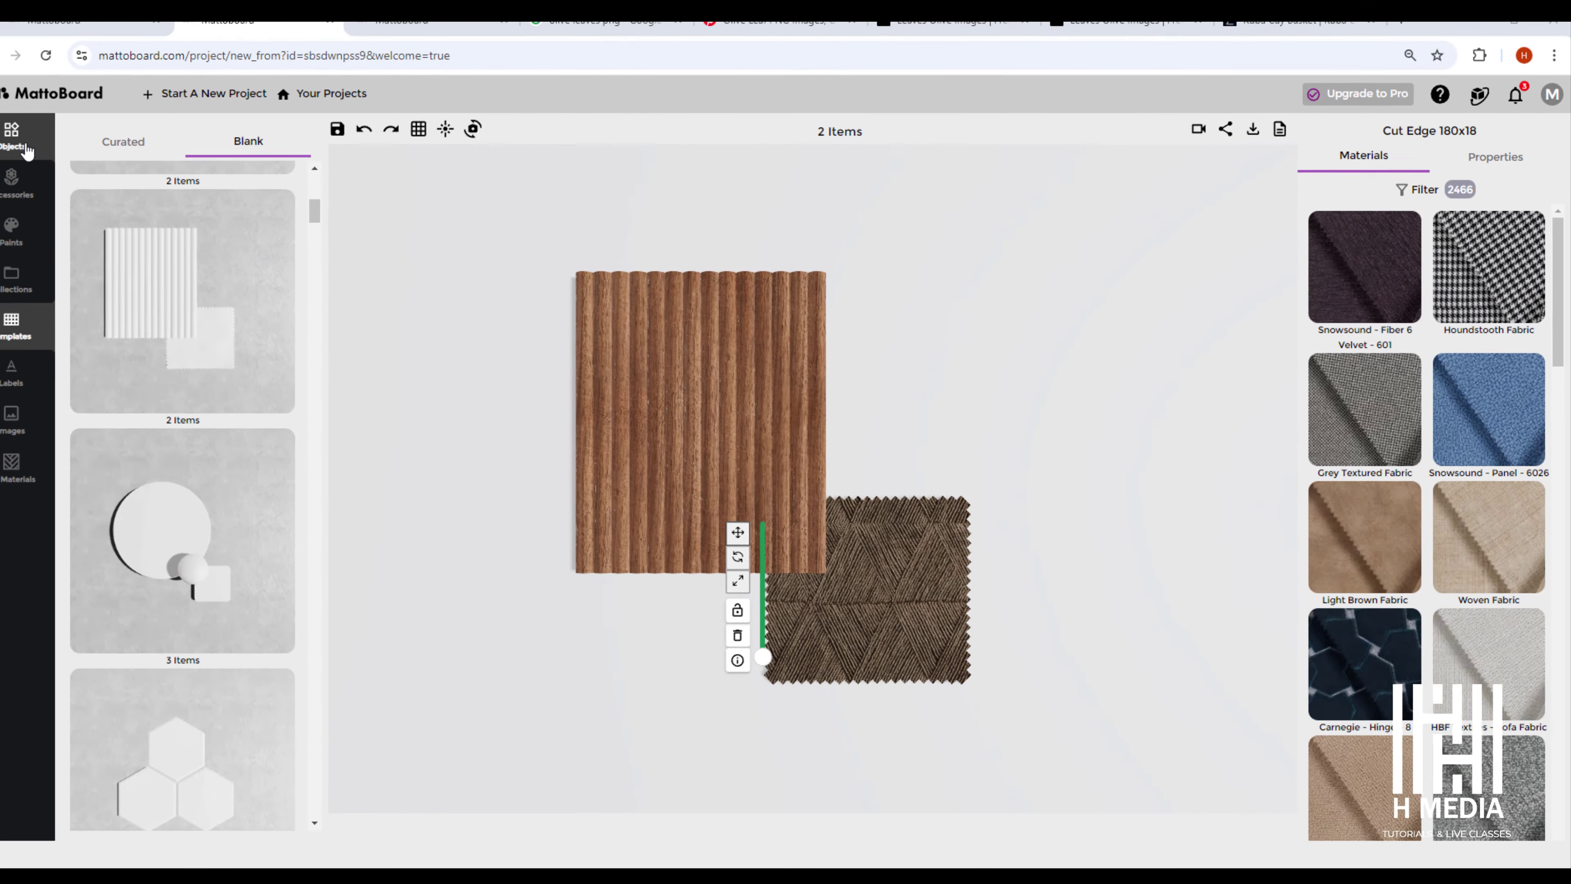
Browse the object library and filter it to the Fabric category
left_click(53, 147)
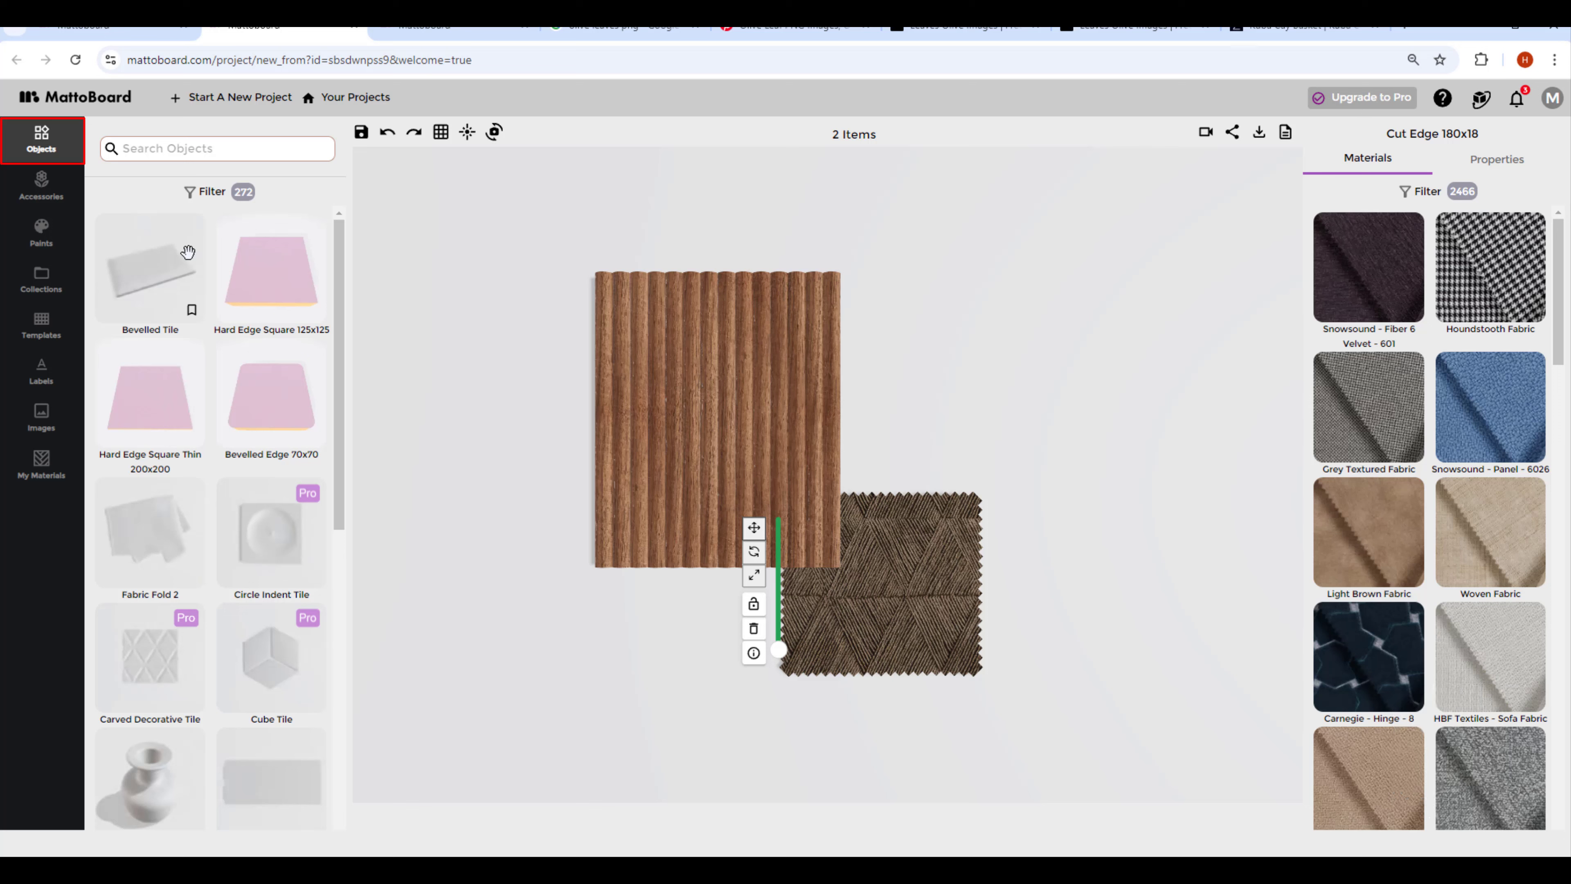
mouse_move(342, 258)
left_mouse_down()
mouse_move(335, 468)
mouse_move(350, 561)
mouse_move(335, 604)
mouse_move(340, 399)
left_mouse_up()
left_click(210, 191)
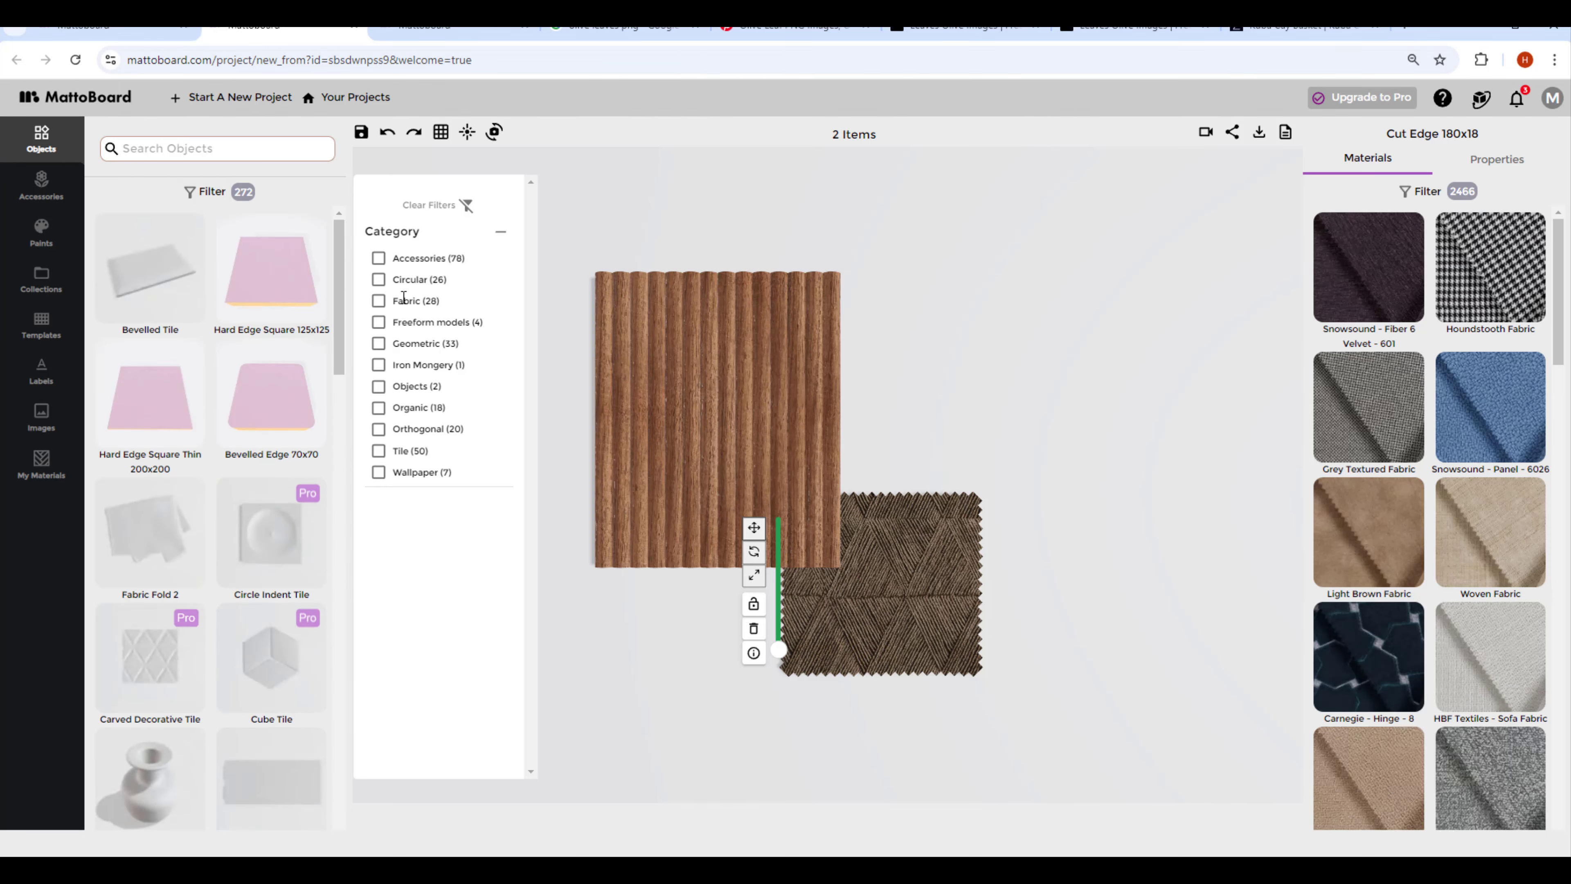
left_click(378, 301)
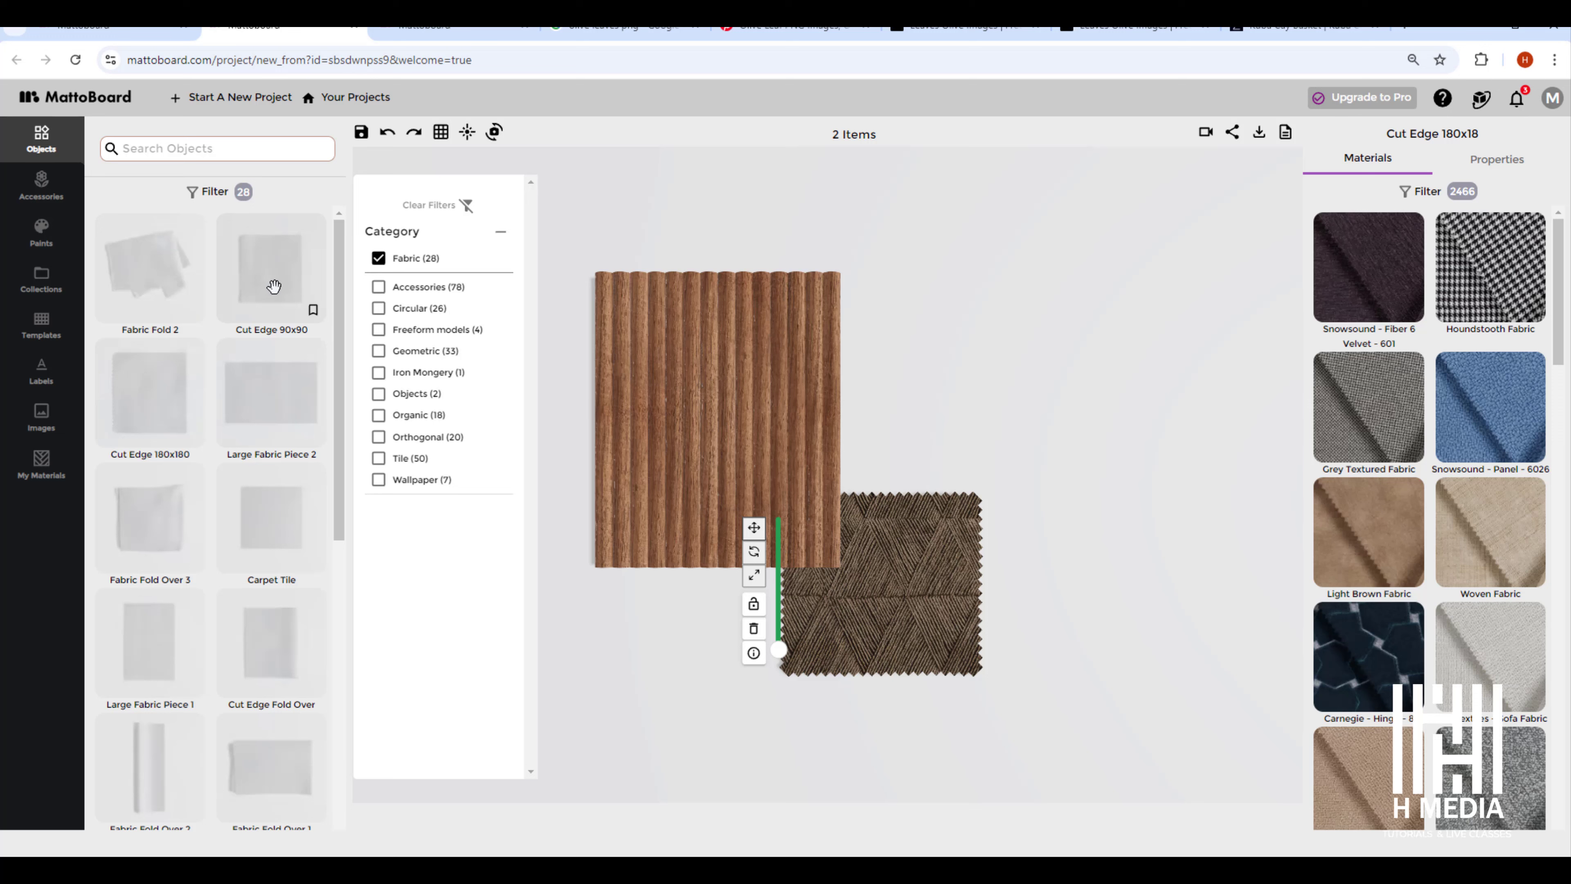
Add a Cut Edge 180x180 swatch to the board and position it to the upper right of the wood panel
left_click(156, 386)
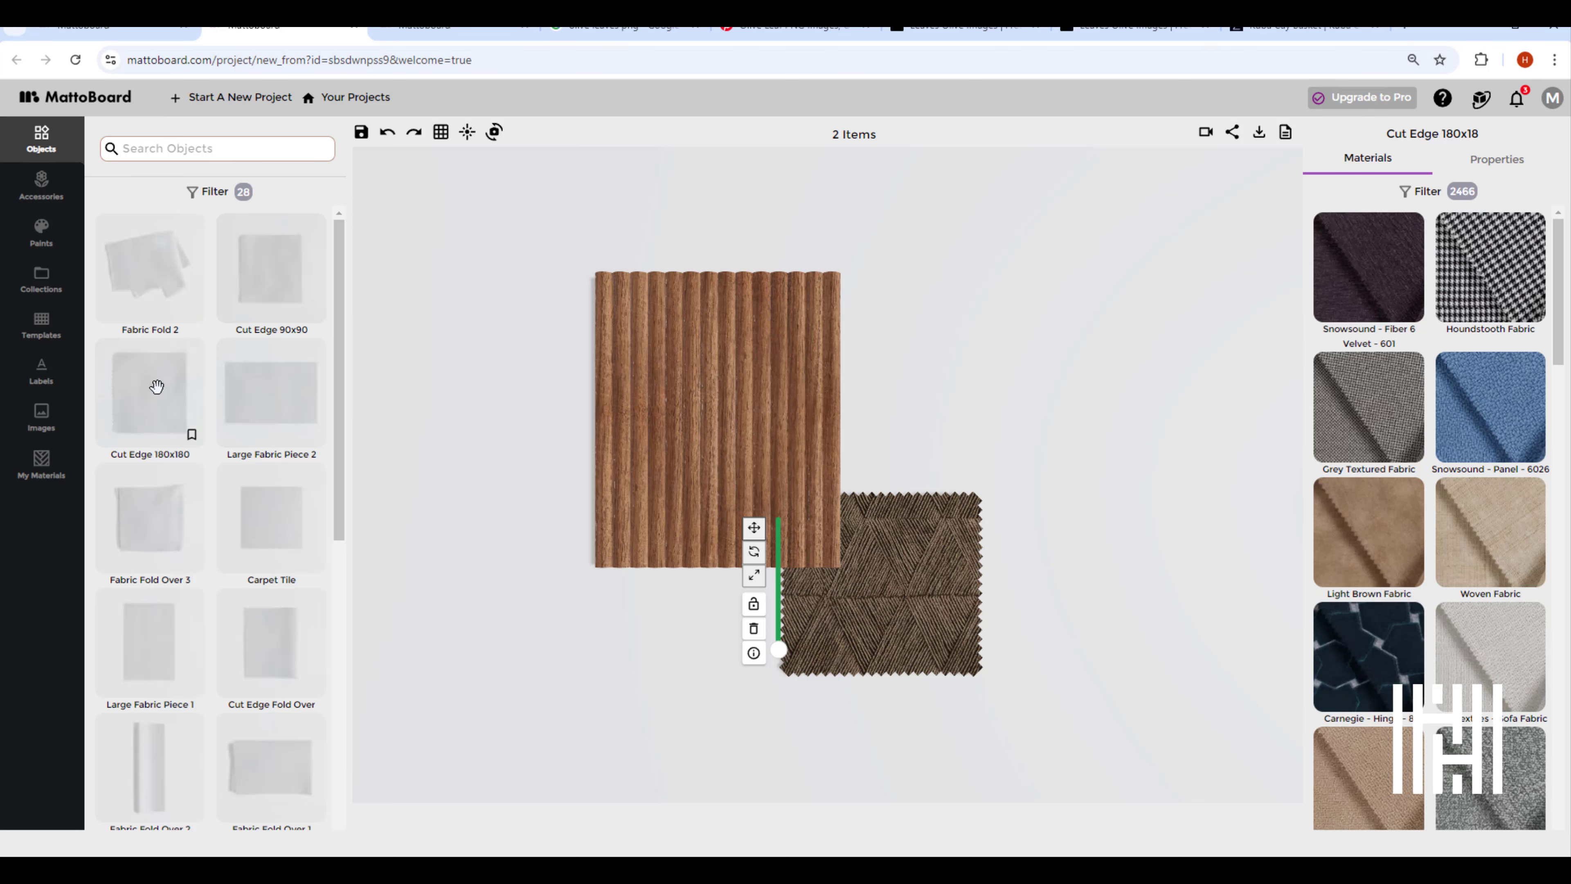
left_click_drag(156, 386, 1064, 283)
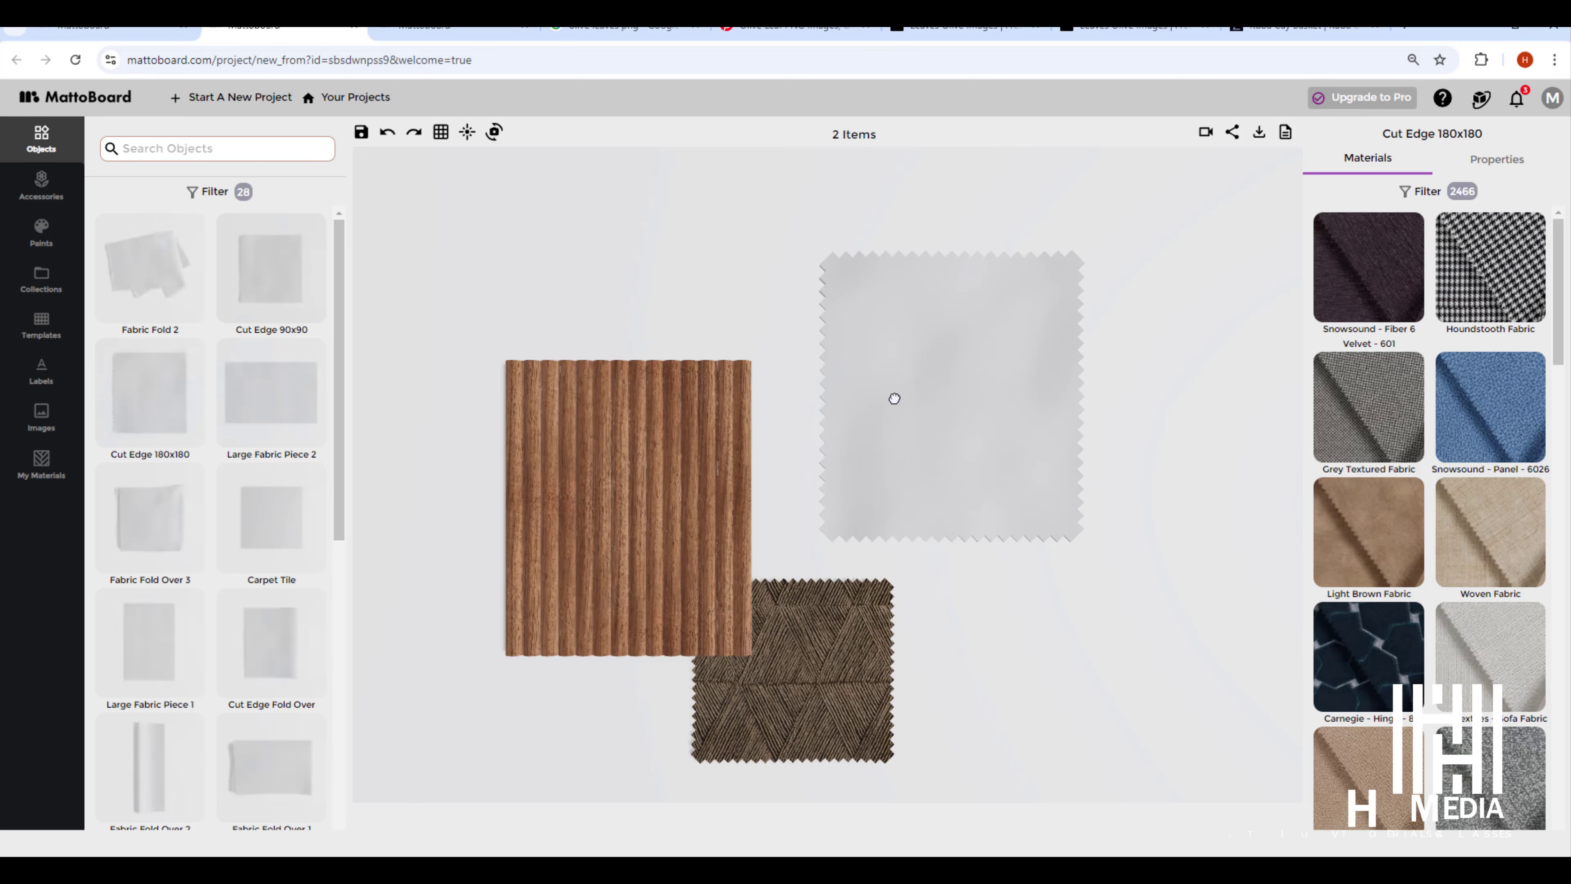
left_click_drag(894, 397, 859, 381)
left_click_drag(963, 567, 1000, 551)
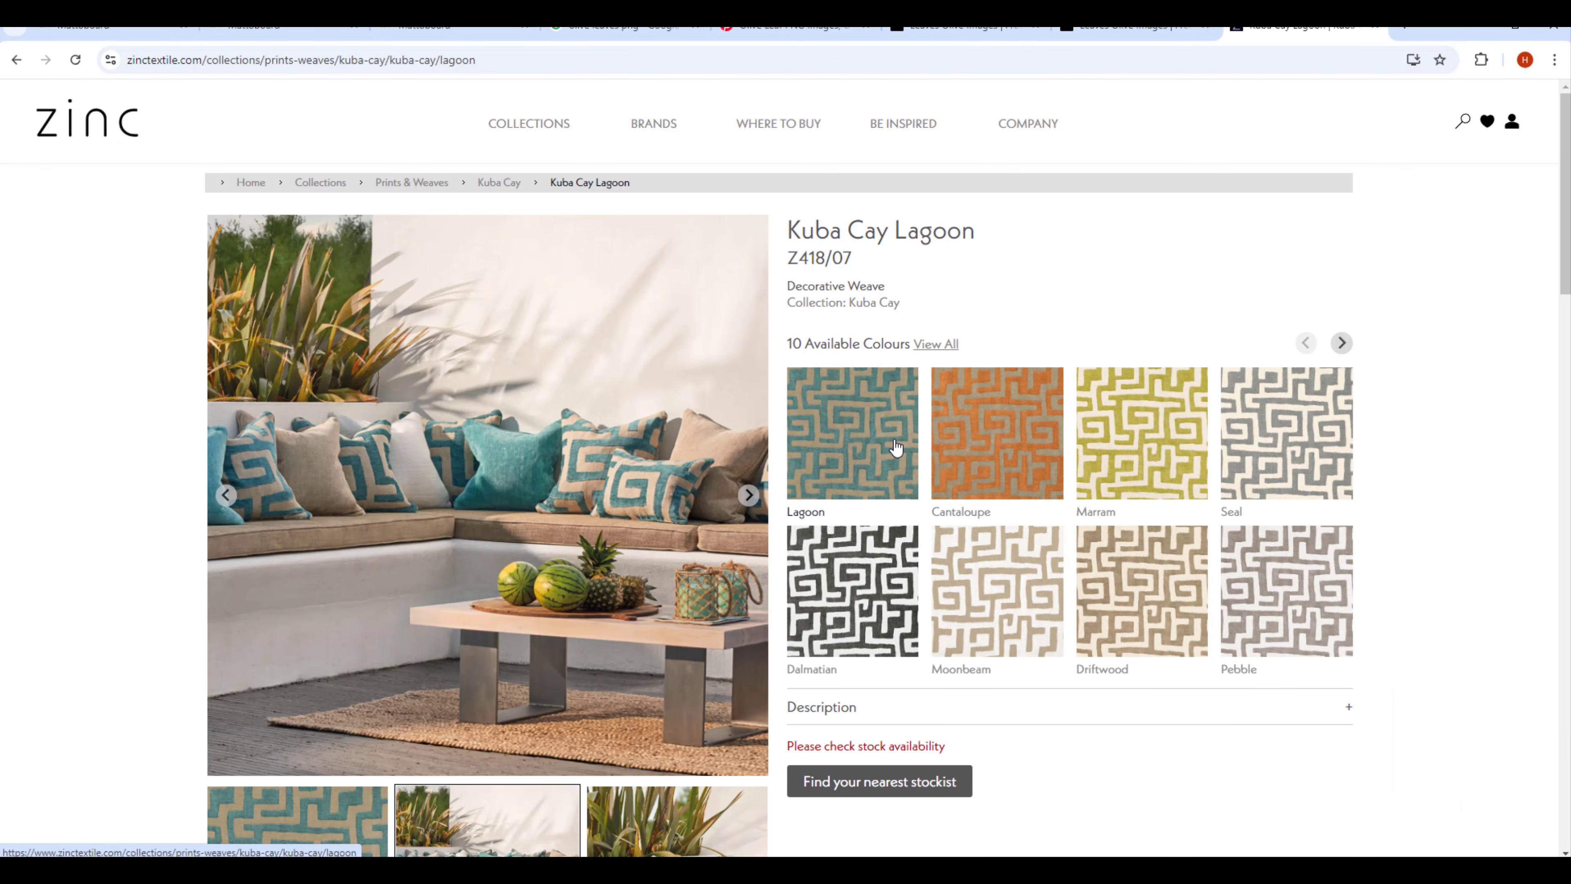
On the Zinc website's Kuba Cay Lagoon page, show the flat fabric image and save it as the JPEG Z418-07-kuba-cay-lagoon_02
scroll(895, 446, "down", 2)
left_click(358, 715)
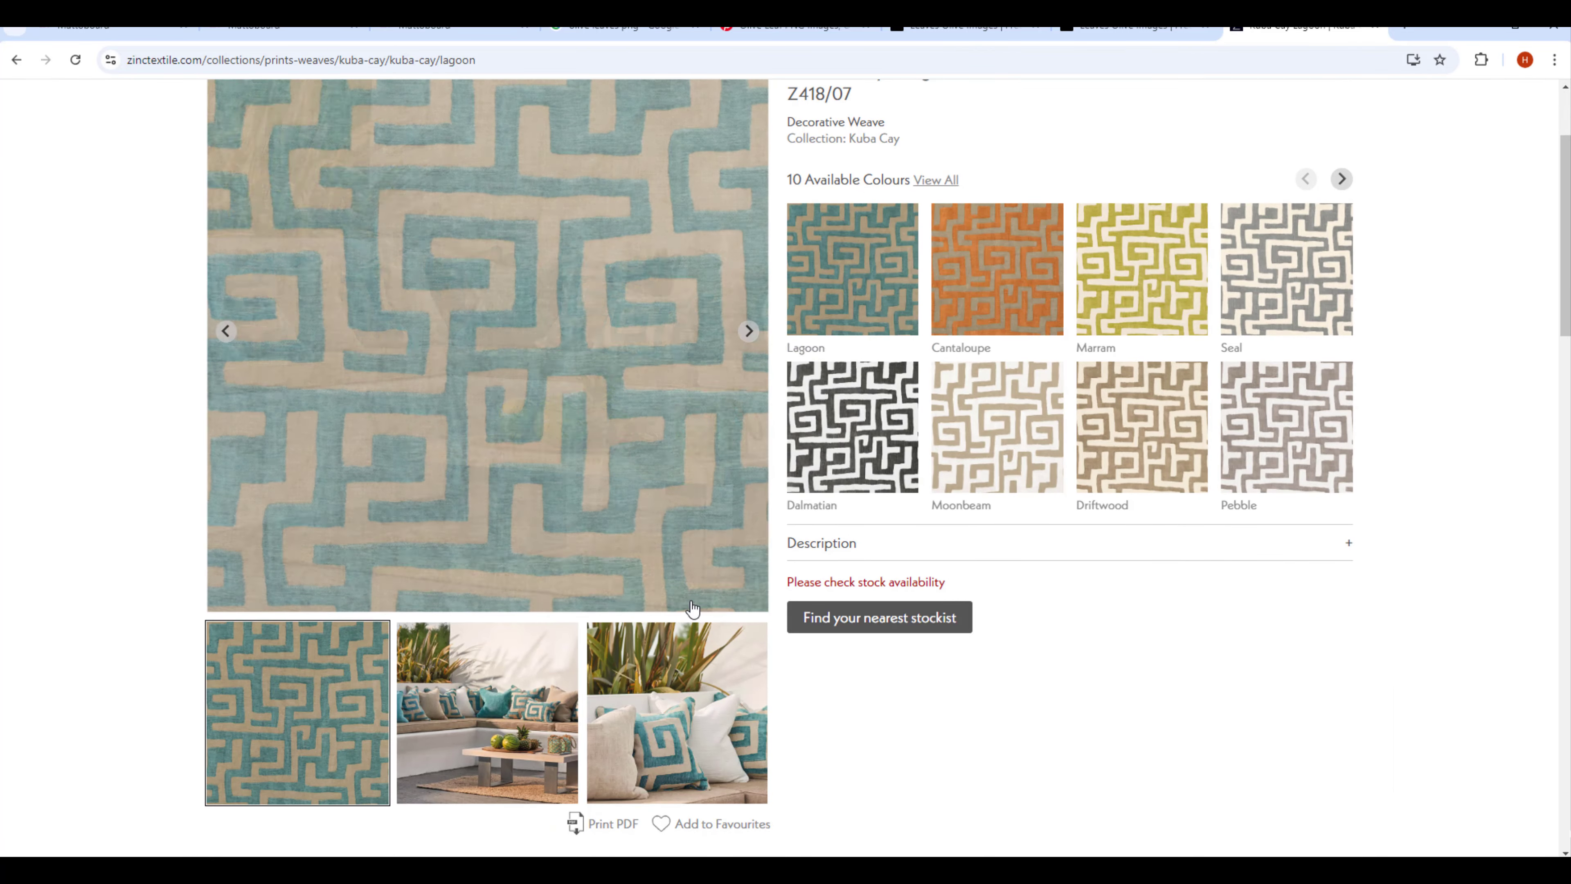
scroll(640, 415, "up", 2)
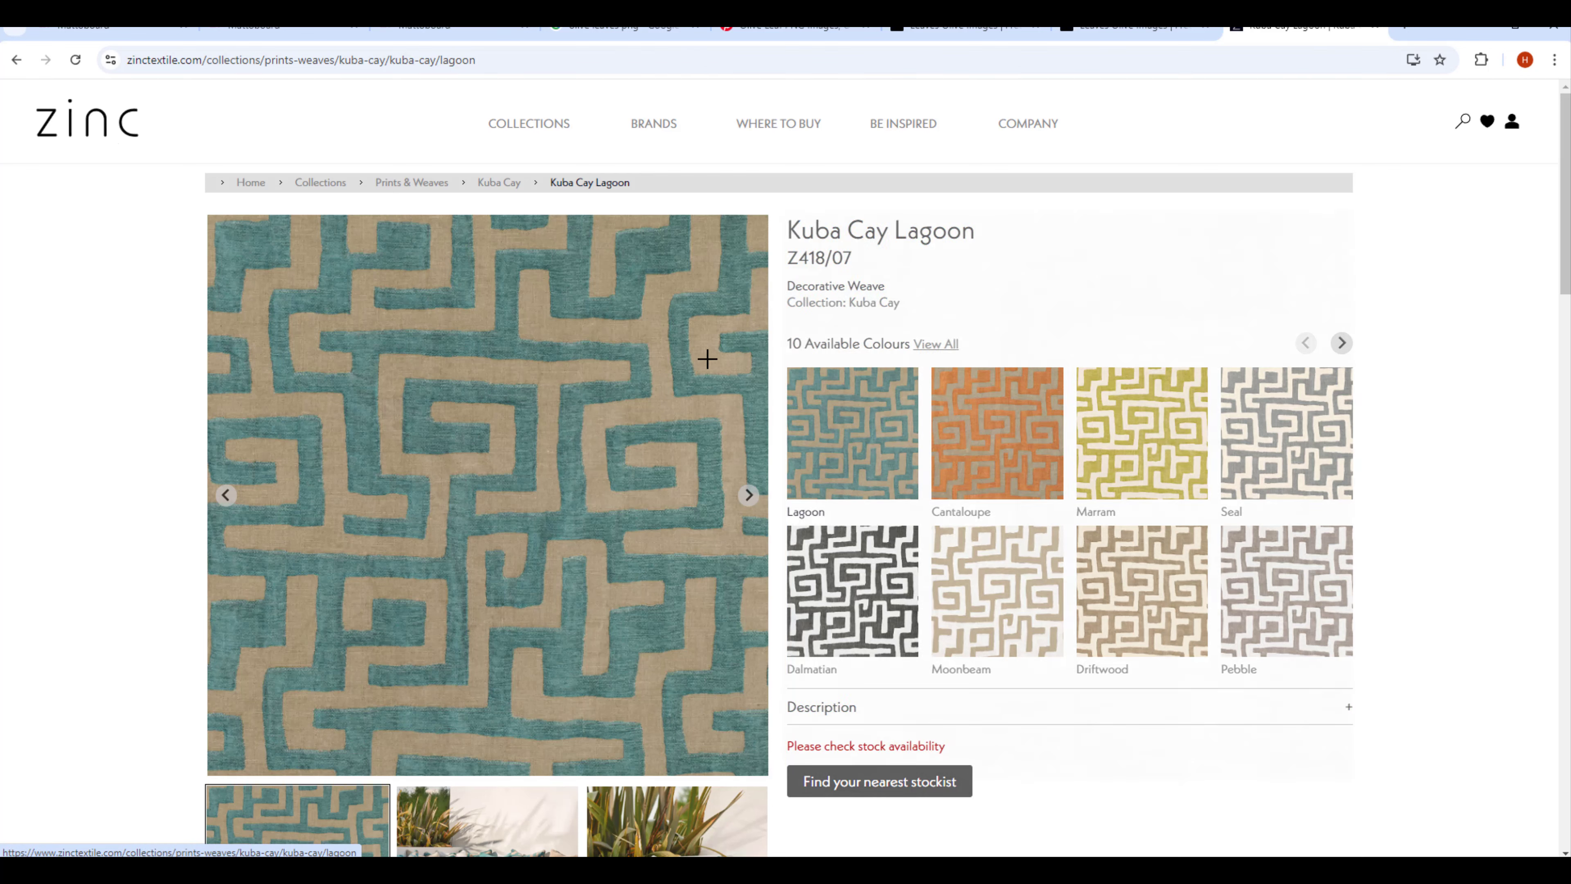
right_click(687, 351)
left_click(747, 395)
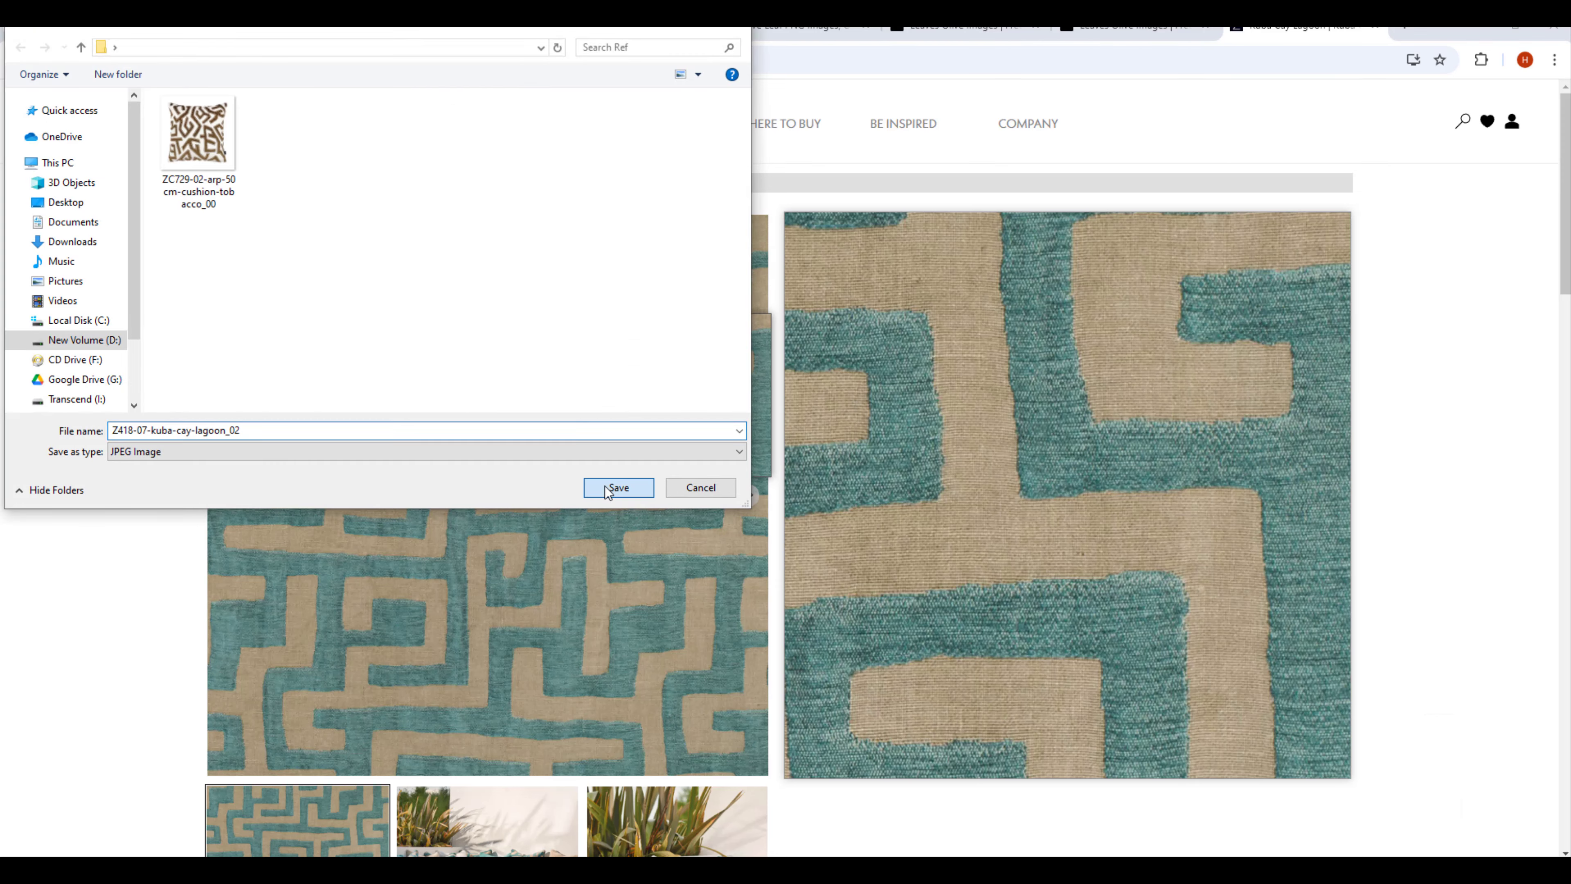
left_click(605, 486)
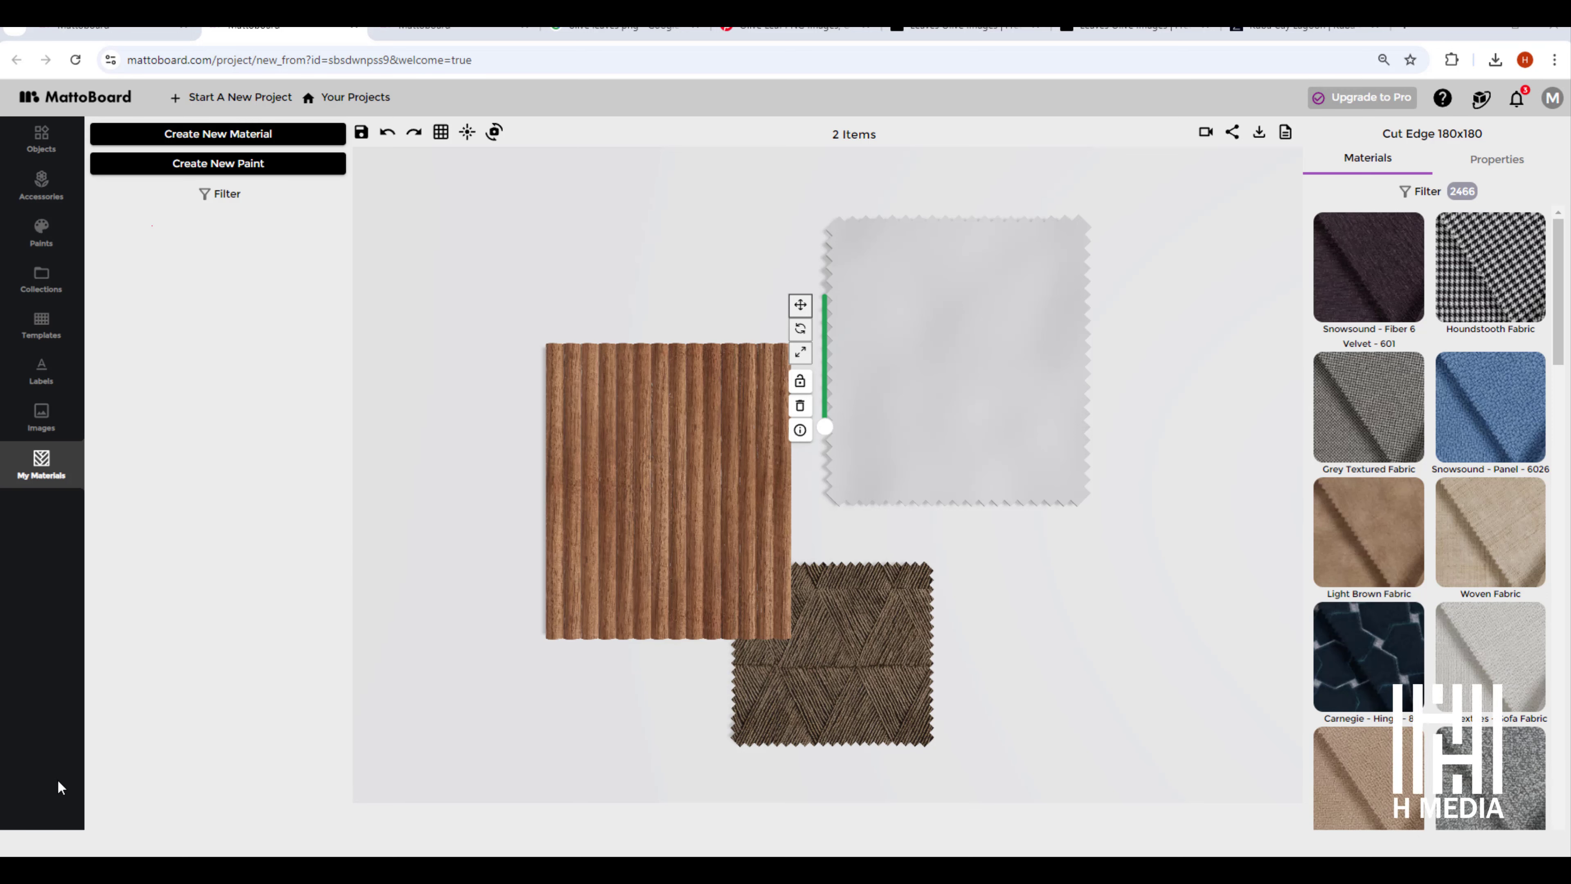
In MattoBoard, create a new material from the image Z418-07-kuba-cay-lagoon_02
left_click(218, 134)
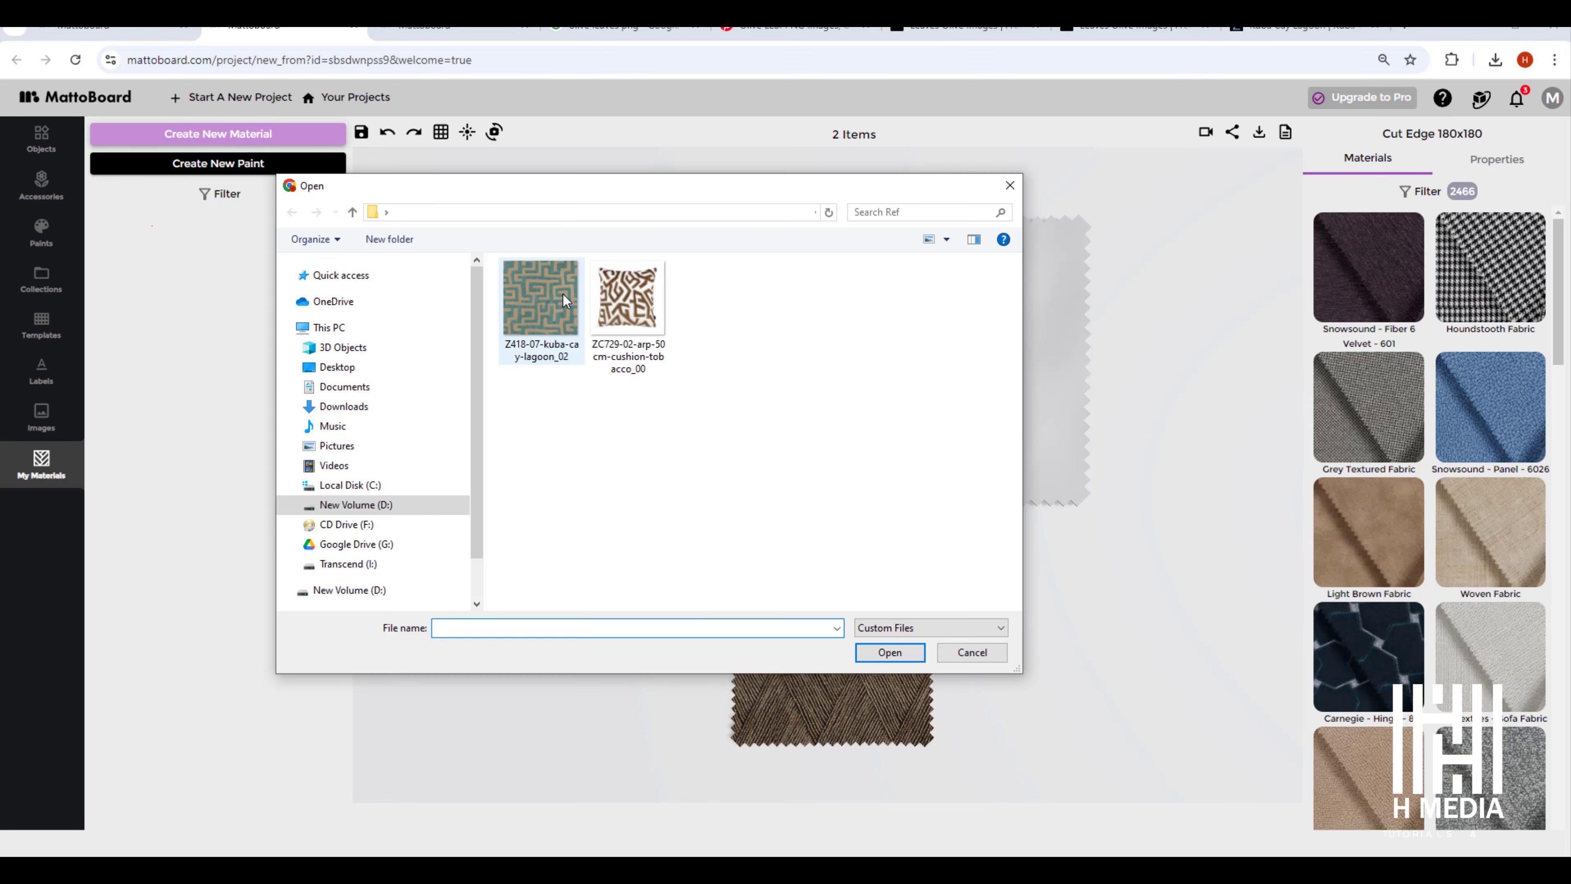
left_click(564, 297)
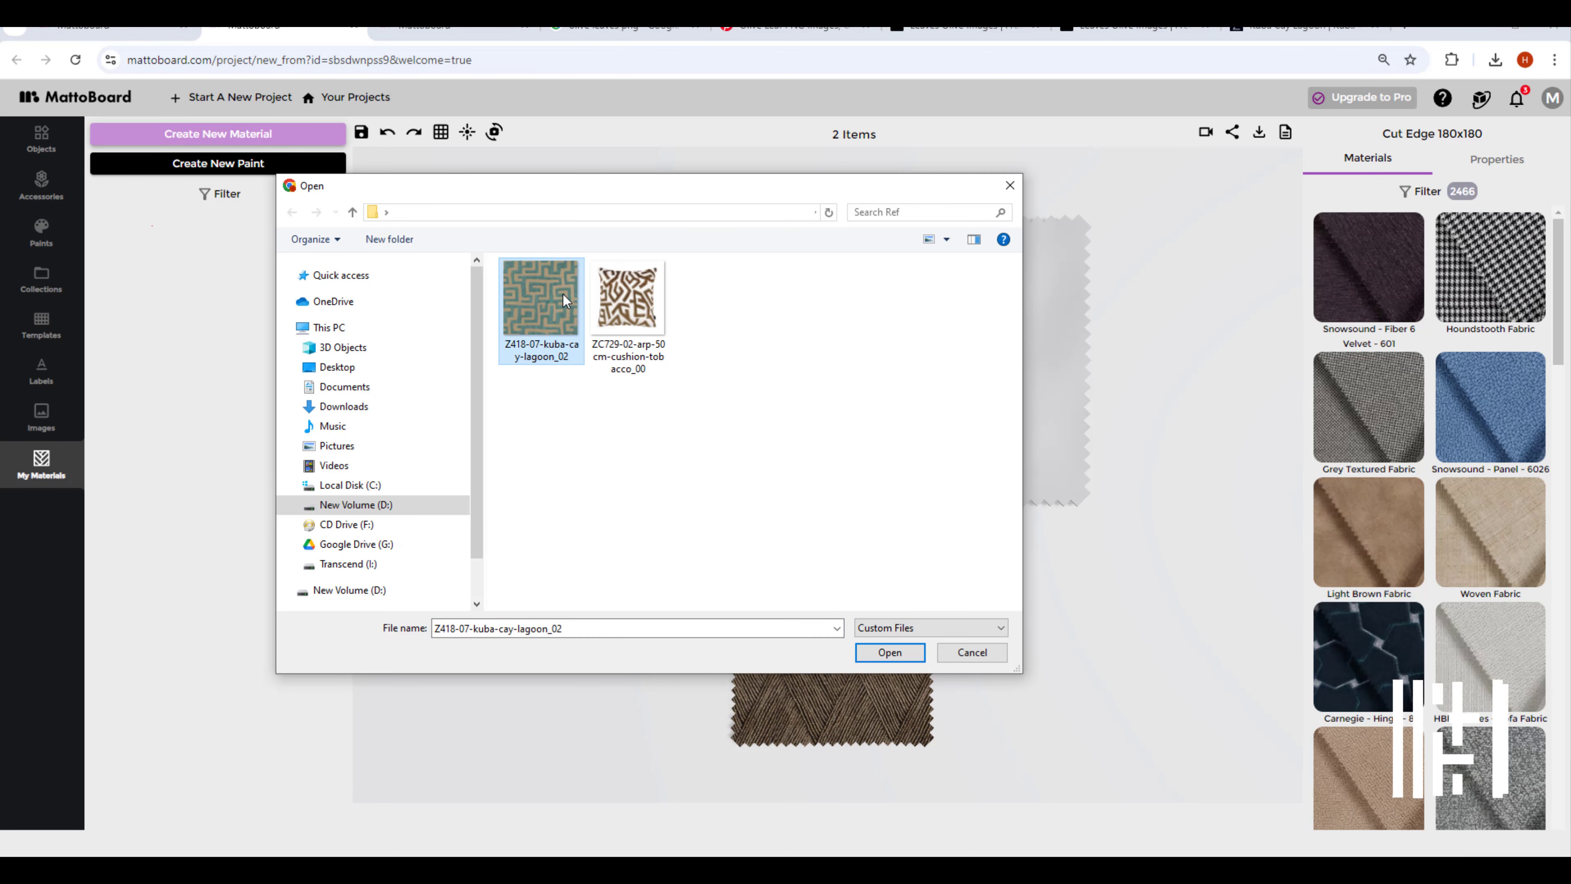
left_click(890, 653)
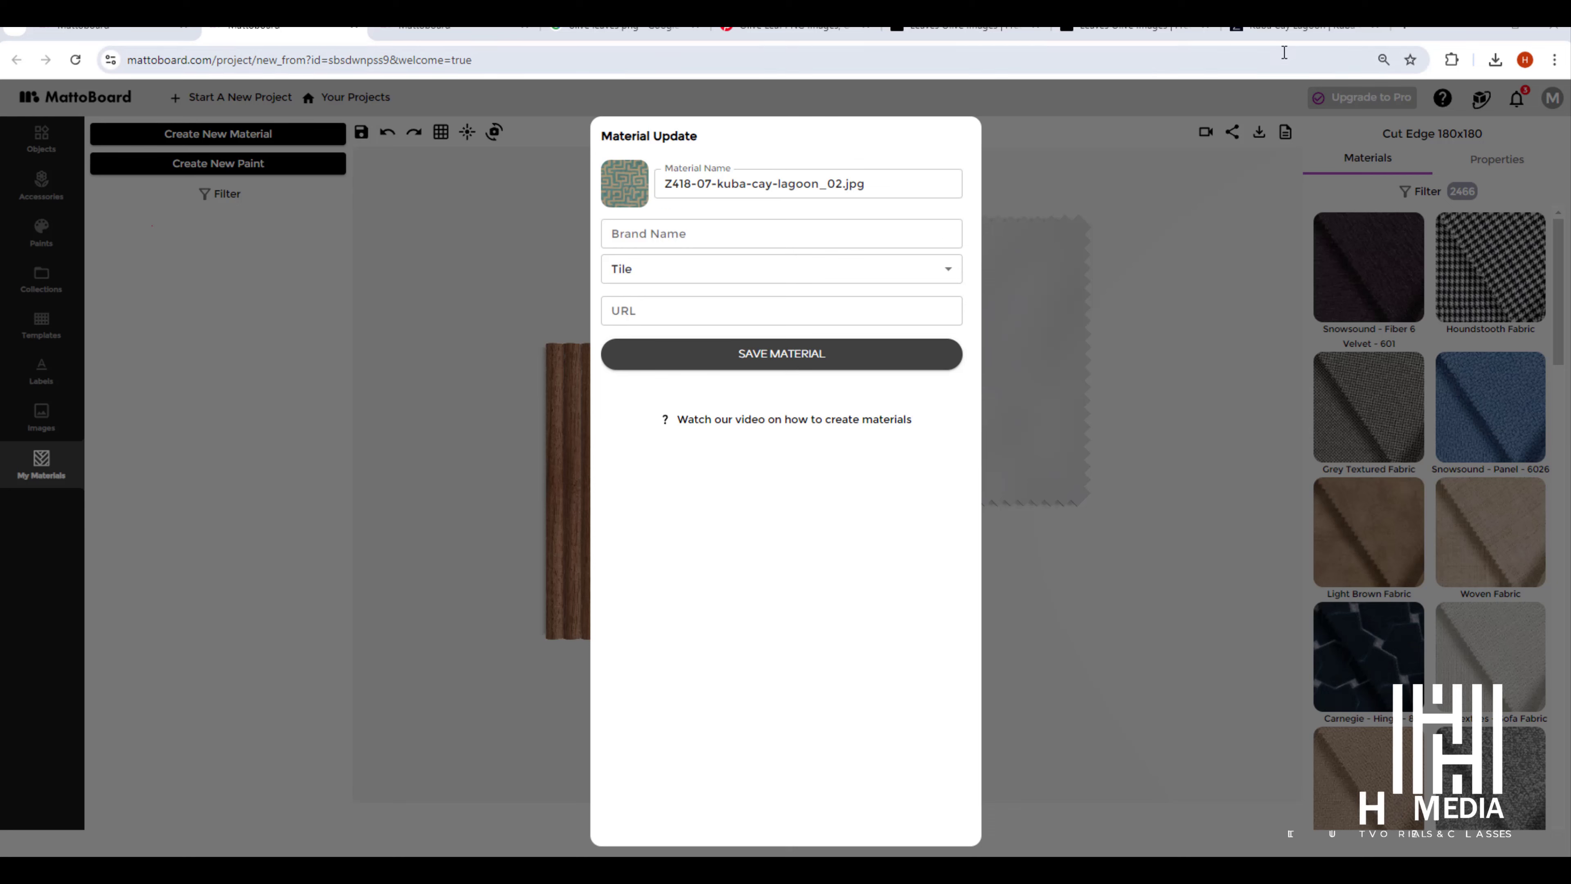
Copy the product name and code from the Zinc page and name the material Kuba Cay Lagoon Z418/07
left_click(1292, 30)
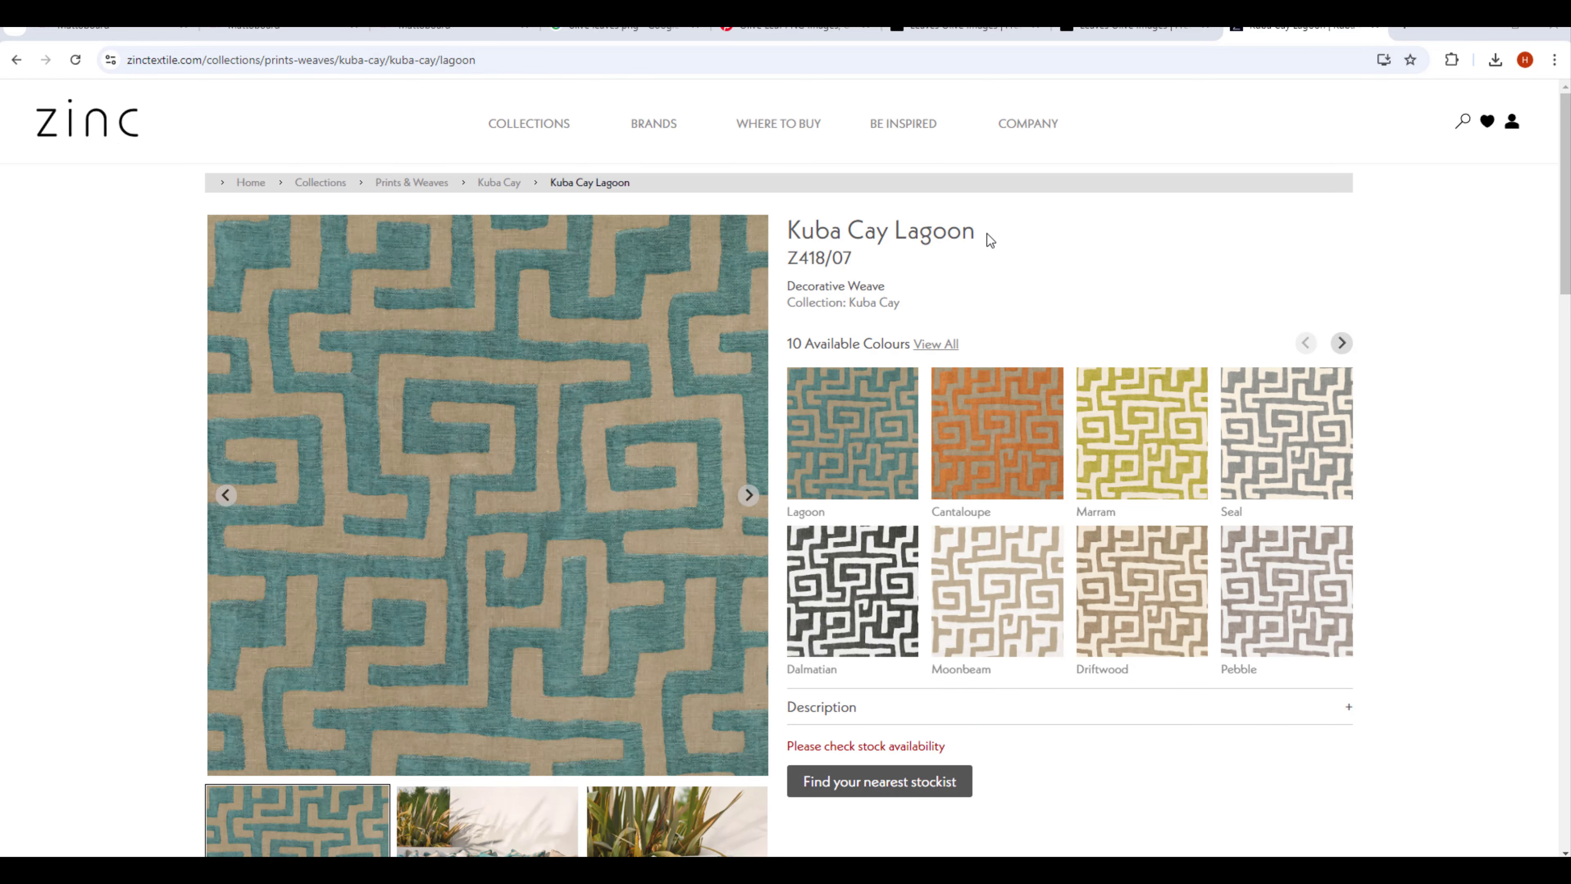
left_click_drag(848, 255, 792, 230)
key("ctrl+c")
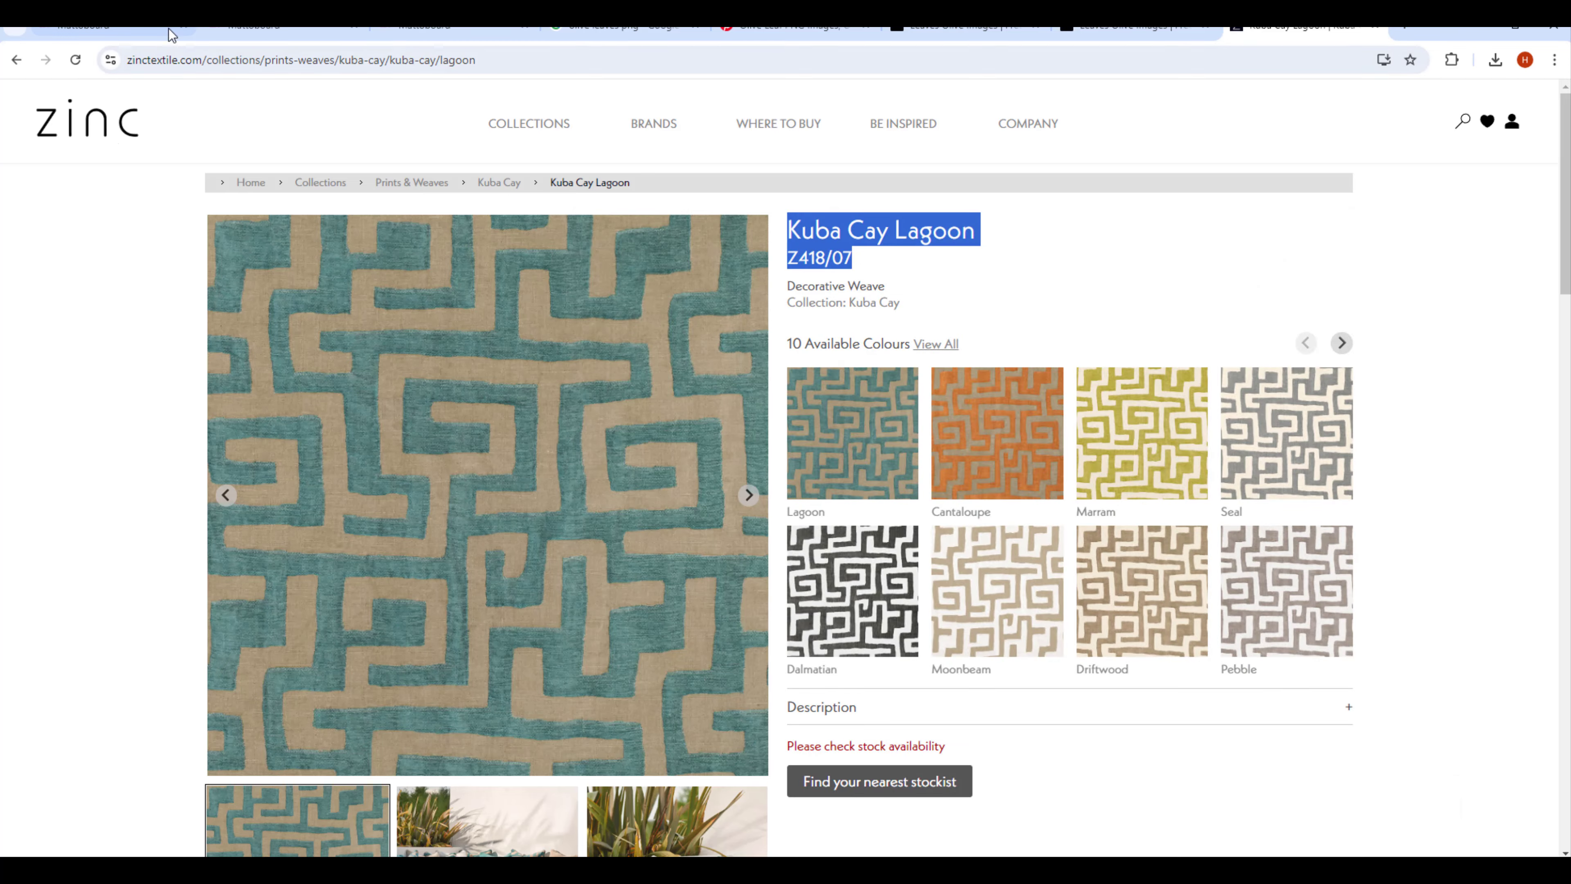
left_click(238, 32)
key("ctrl+v")
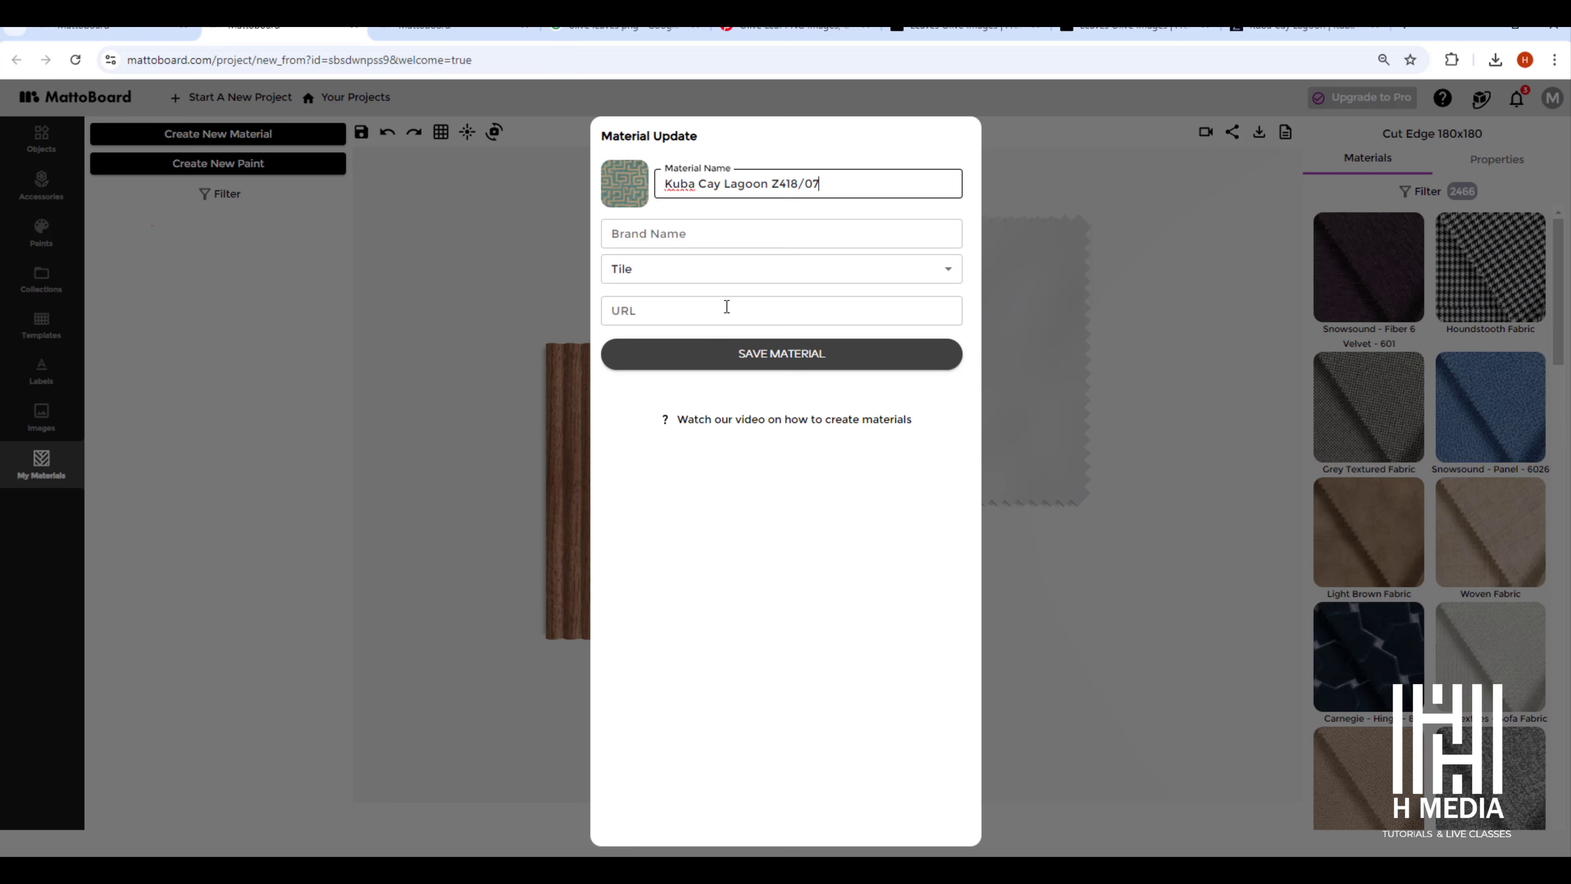
Set the new material's brand name to ZINC and its category to Fabric
left_click(707, 239)
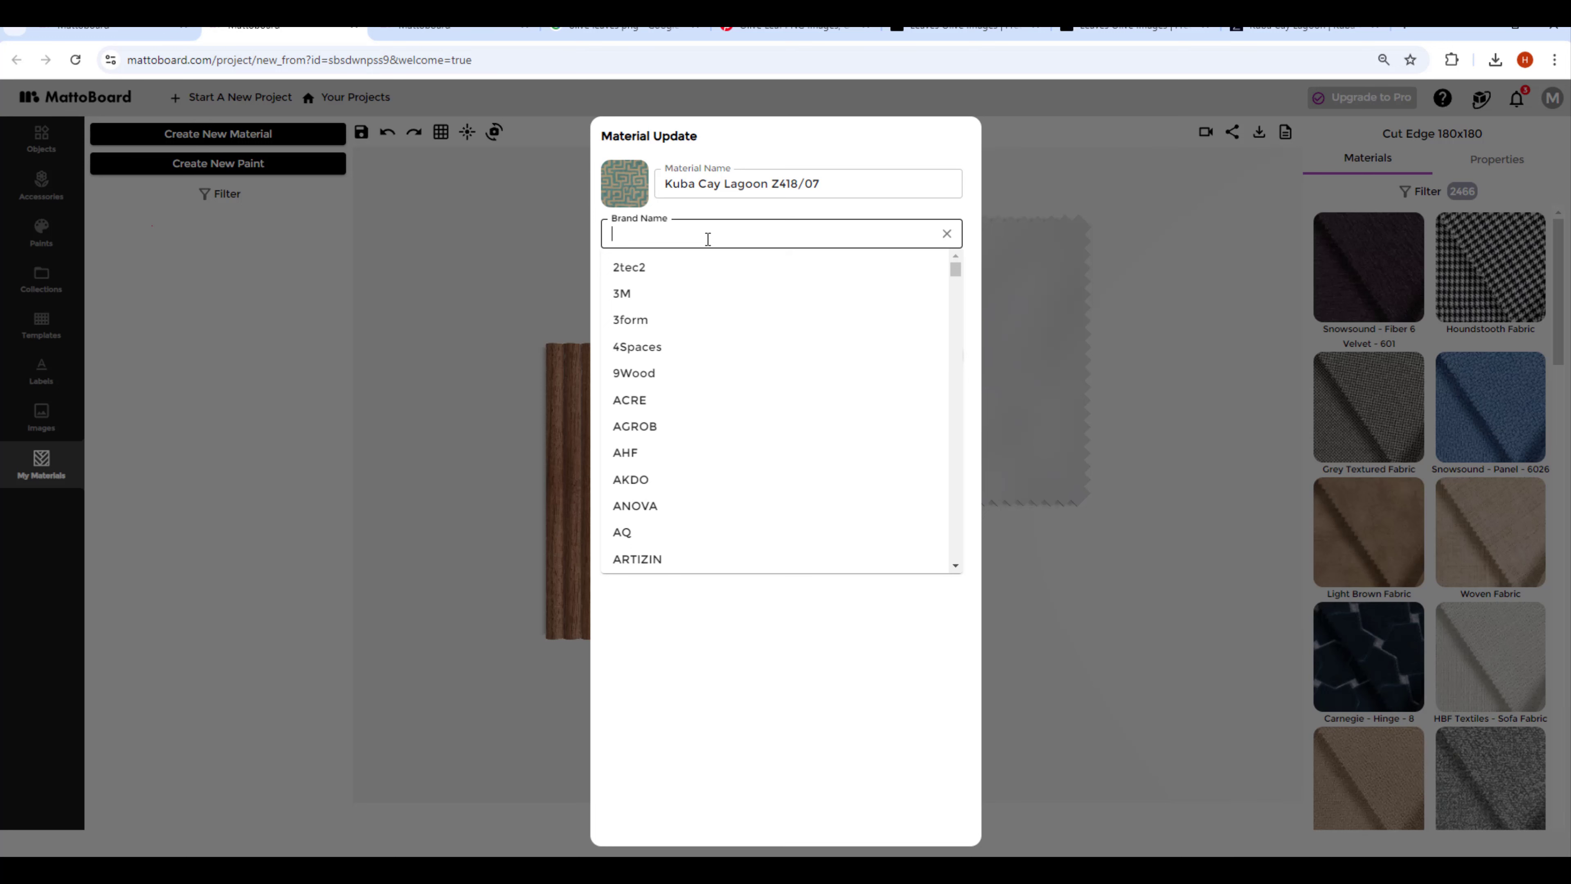
type("ZINC")
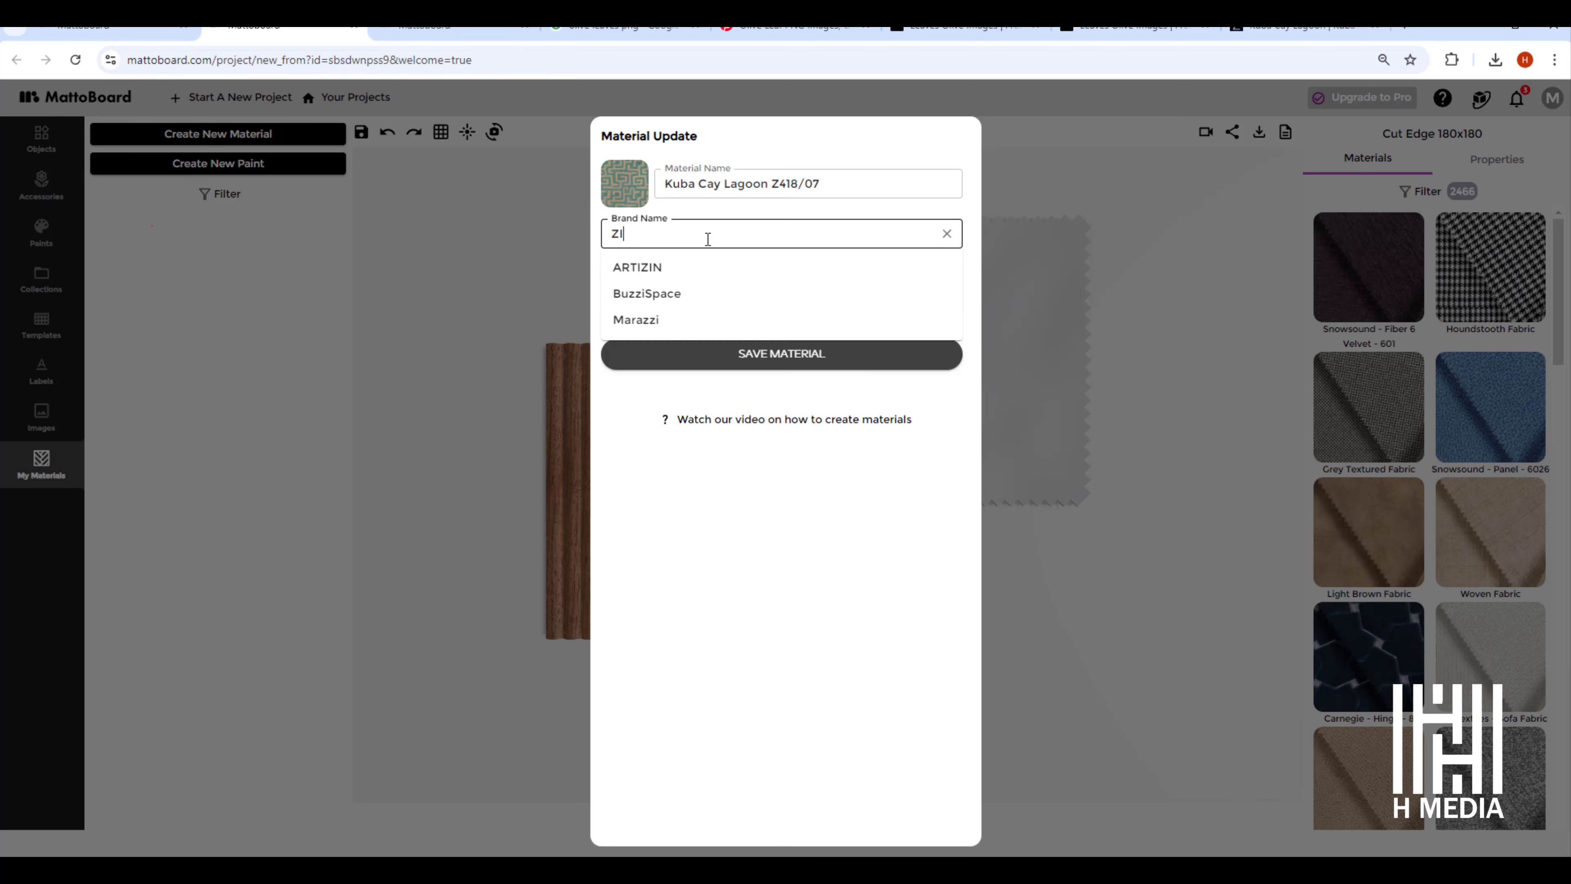
key("Return")
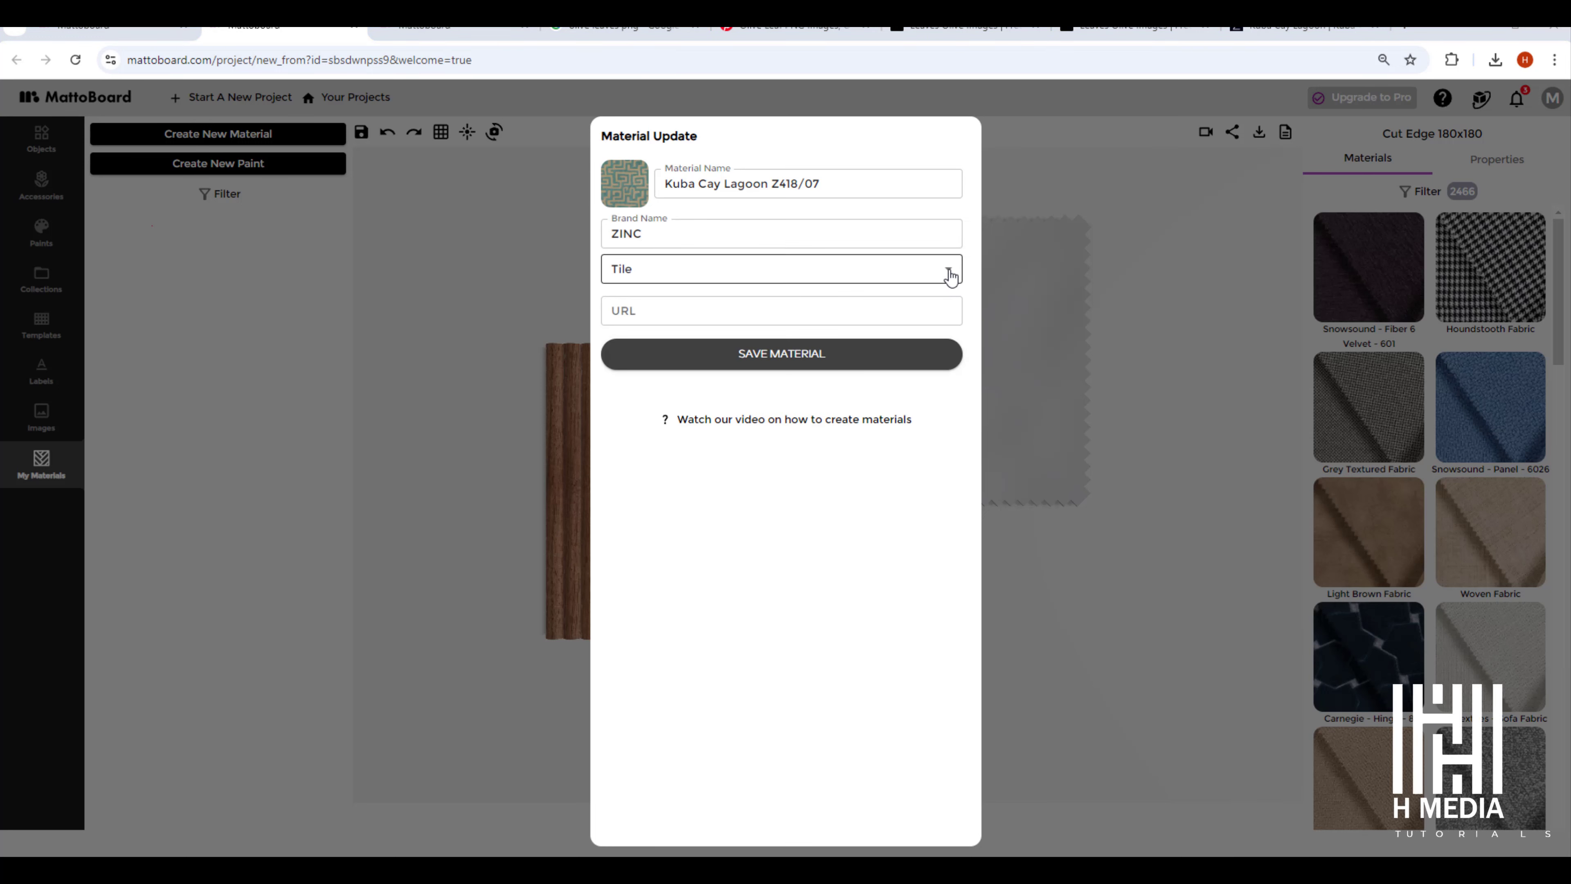
left_click(949, 271)
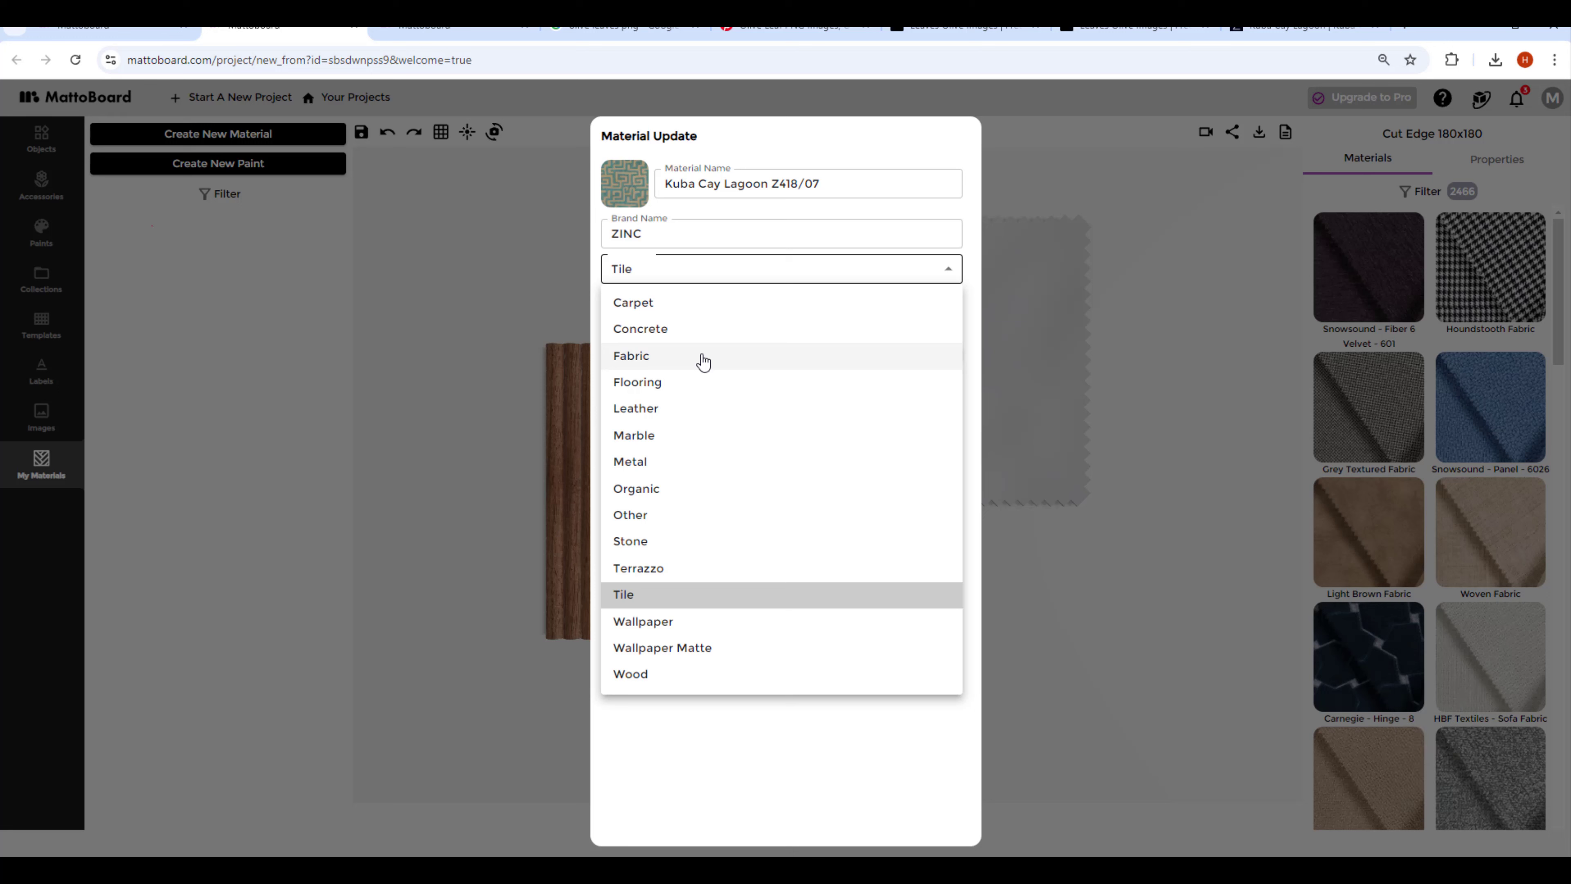
left_click(657, 362)
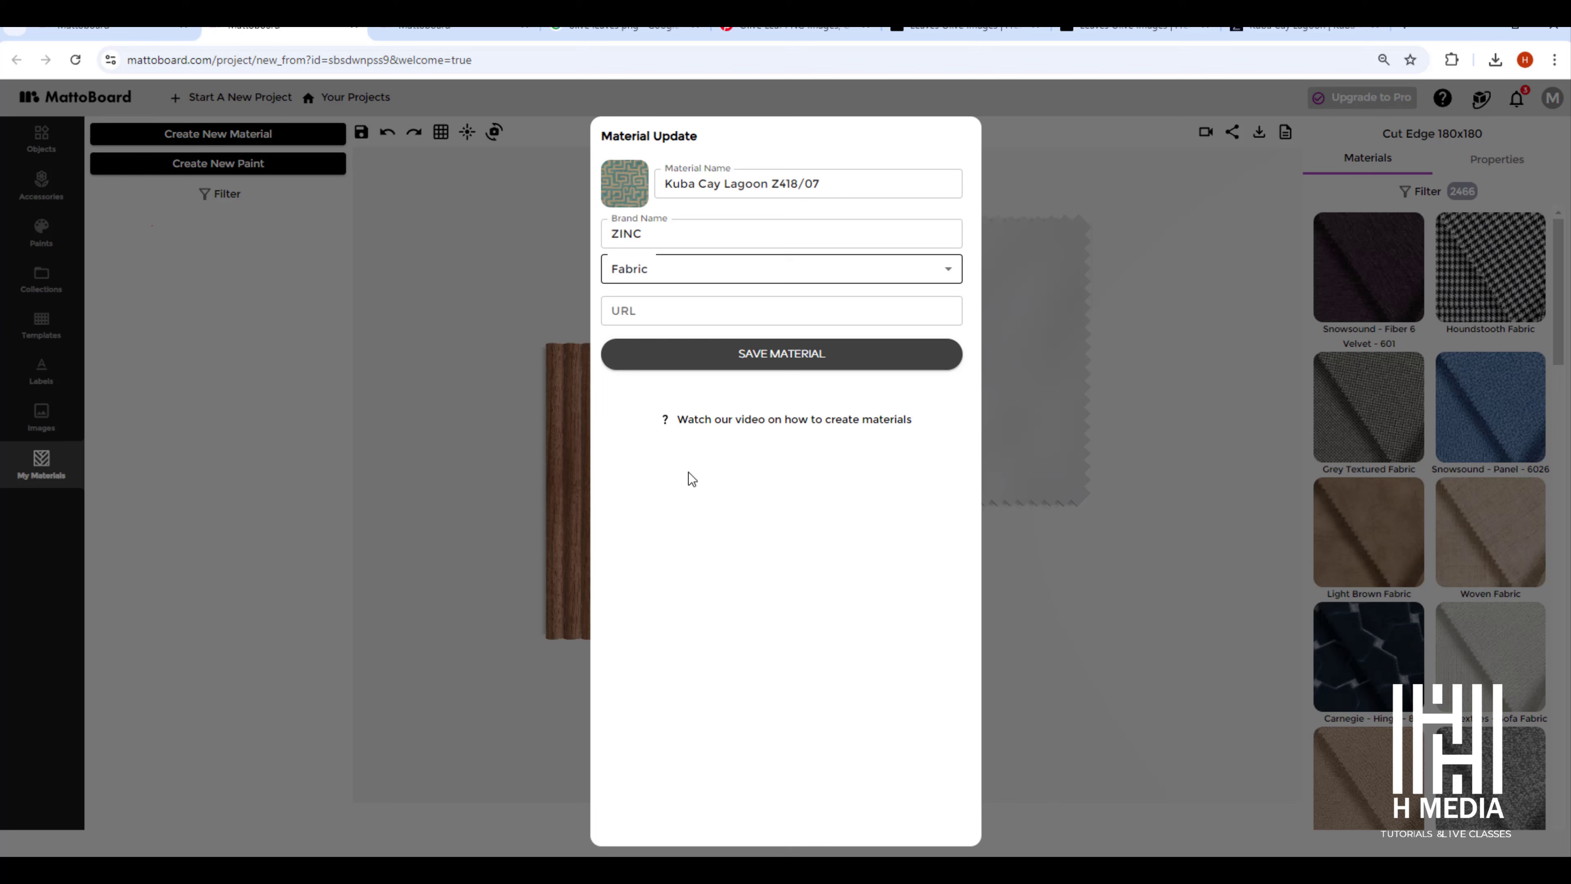
Copy the web address of the Zinc Kuba Cay Lagoon page into the material's URL and save the material
left_click(1302, 29)
left_click(373, 57)
key("ctrl+c")
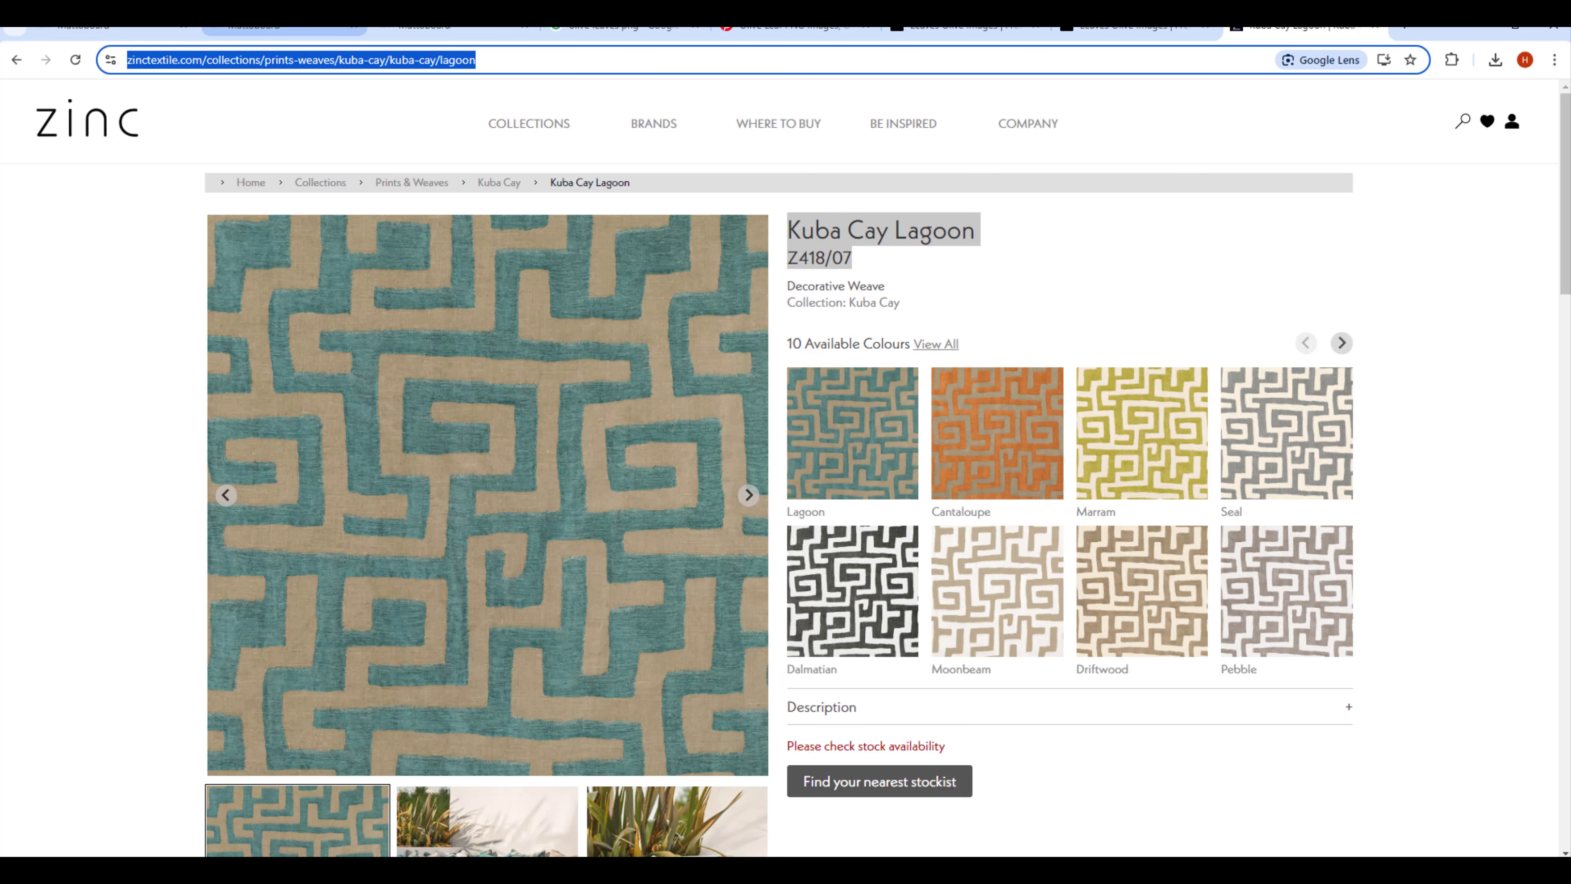
left_click(284, 29)
left_click(660, 310)
key("ctrl+v")
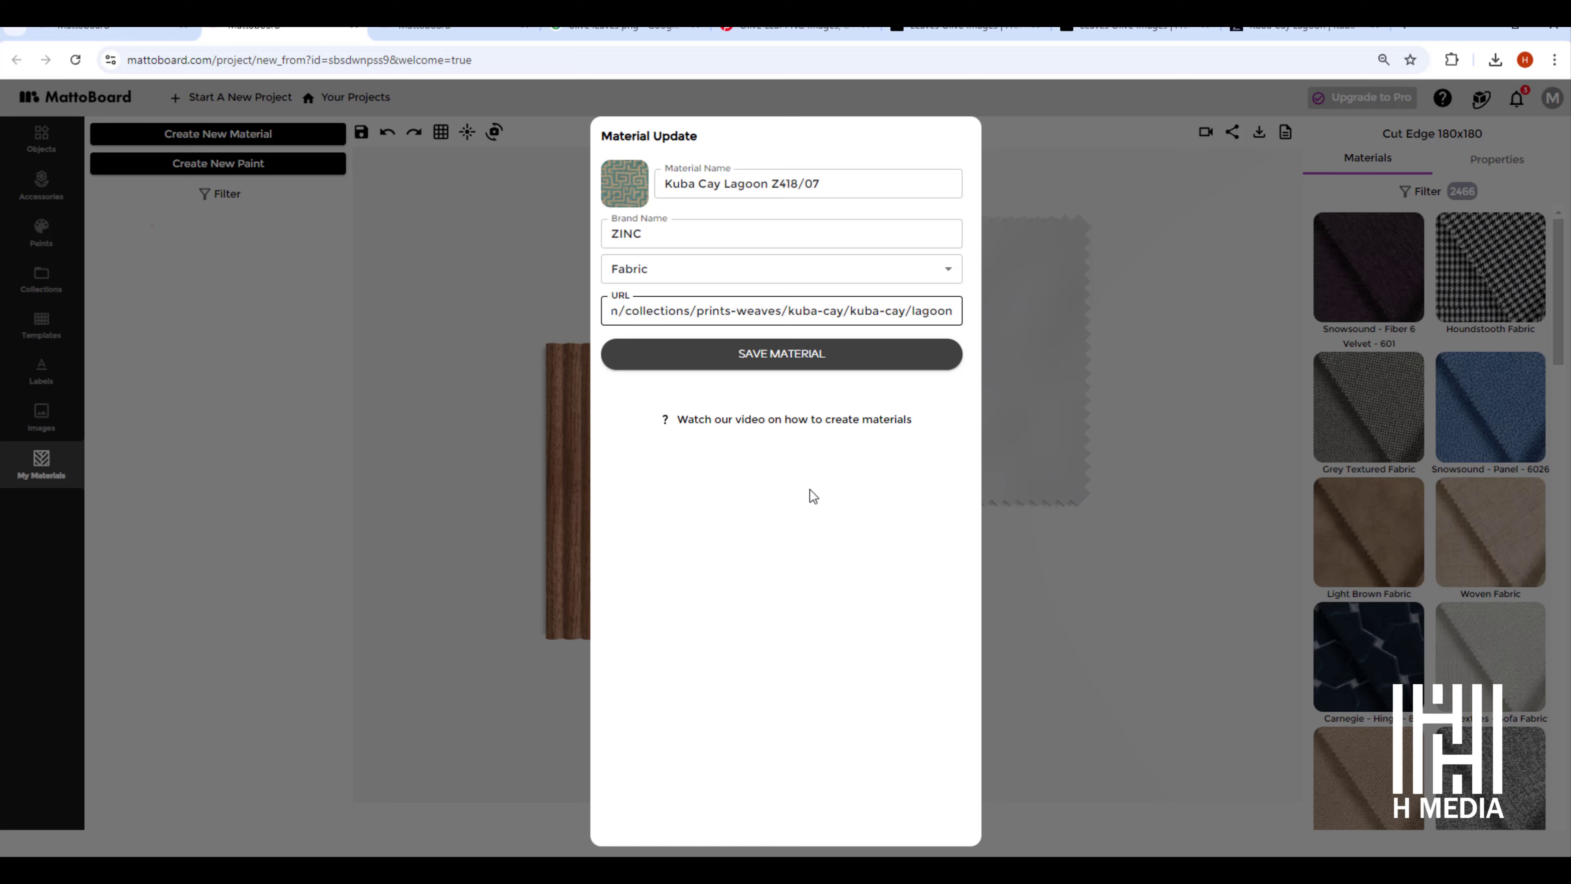
left_click(798, 365)
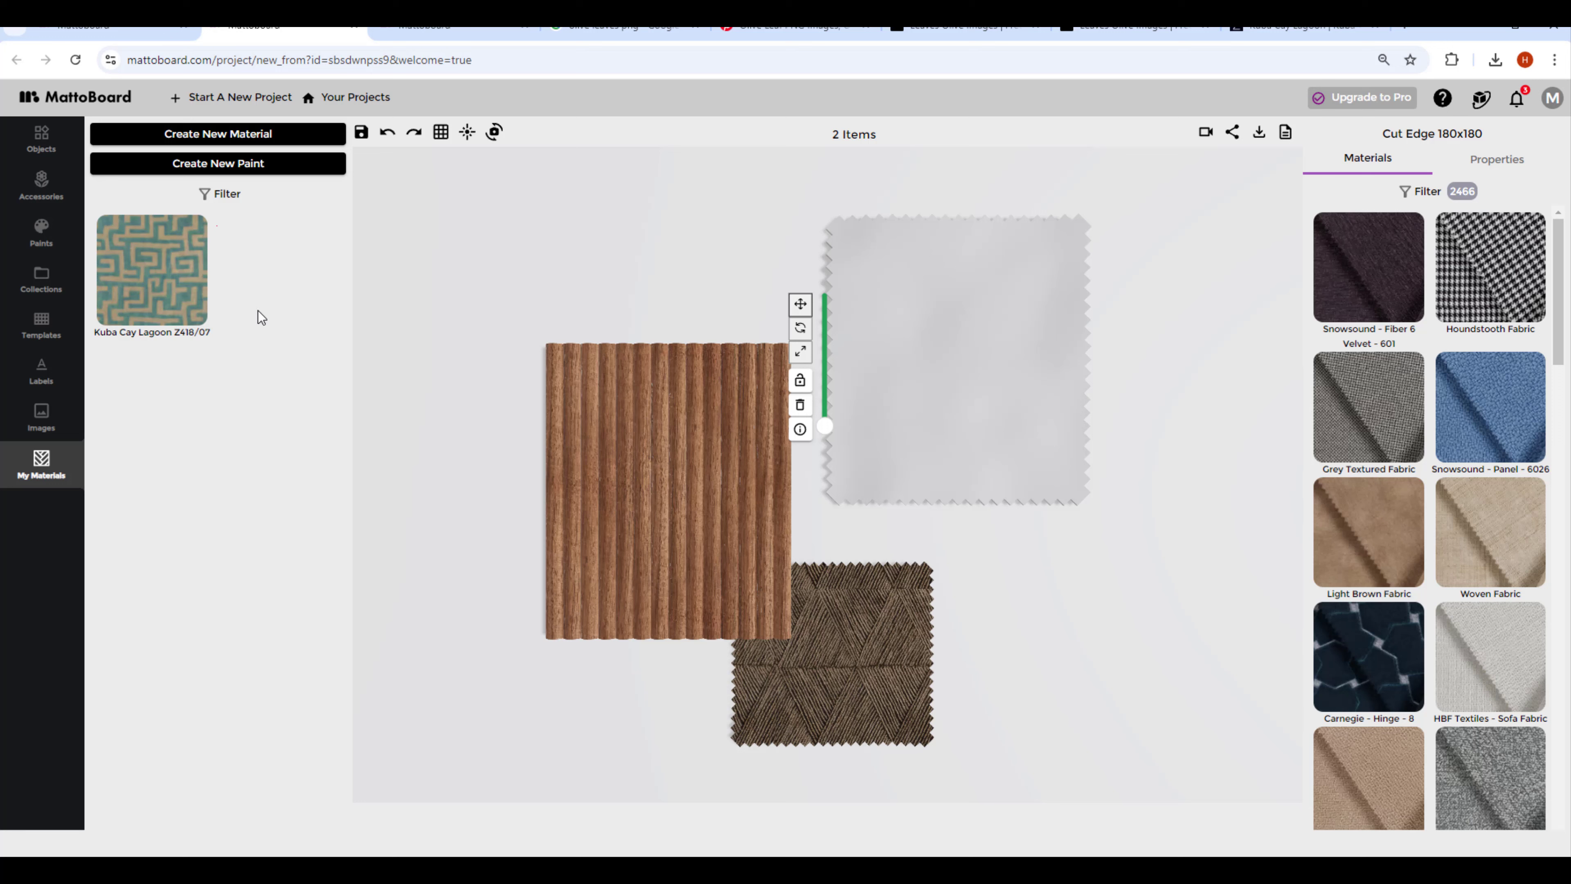
Apply the Kuba Cay Lagoon Z418/07 material to the Cut Edge 180x180 swatch and increase its pattern repeat
left_click(157, 264)
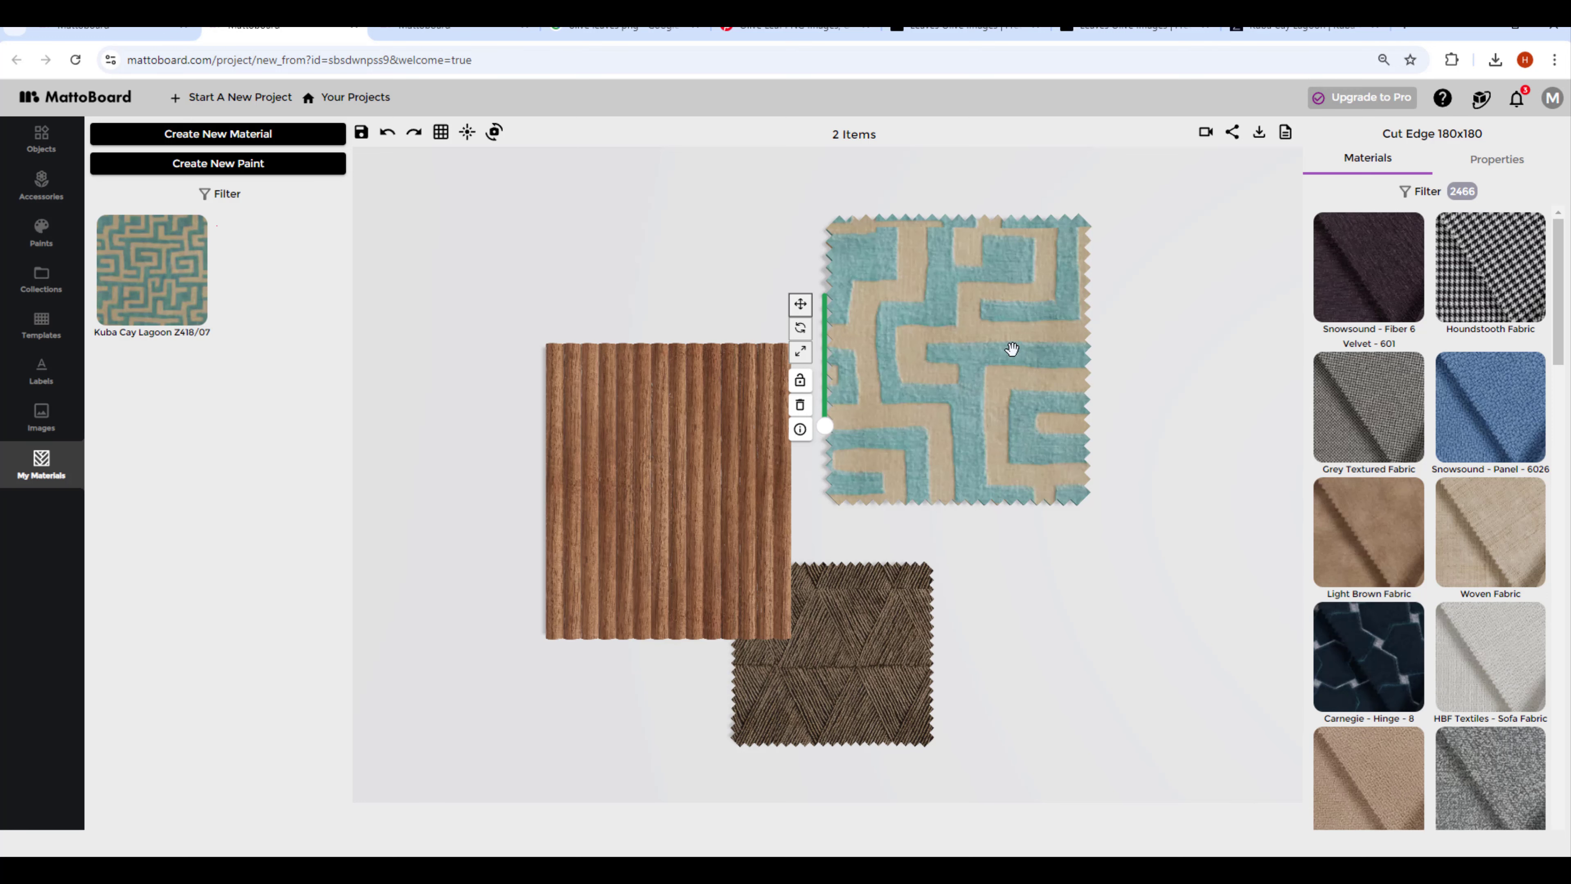
left_click(1495, 162)
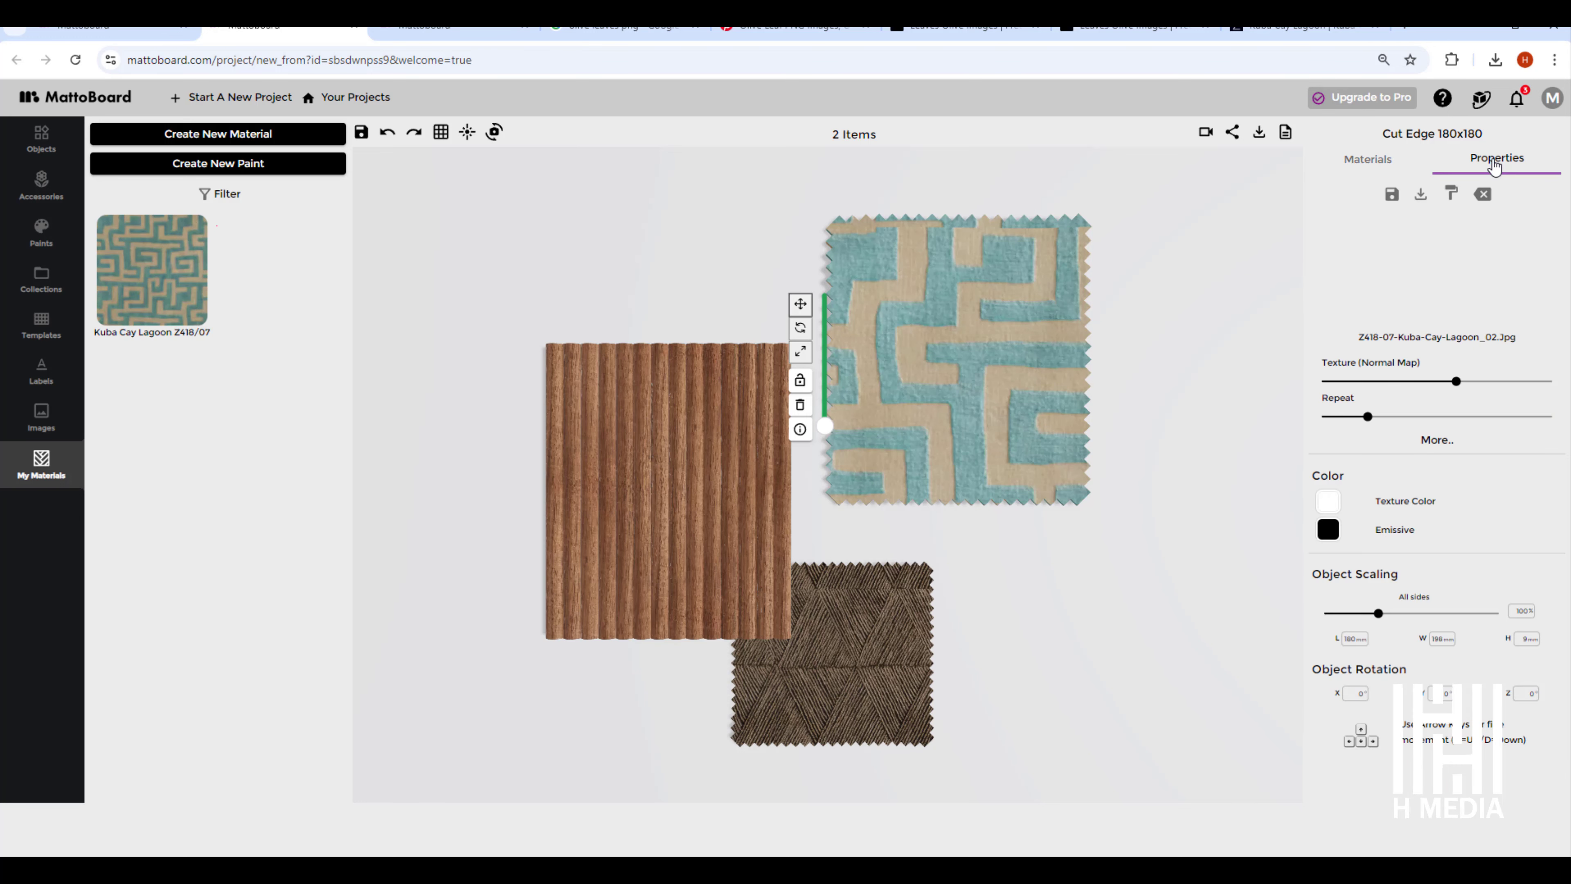
left_click_drag(1367, 416, 1455, 382)
left_click_drag(833, 468, 814, 468)
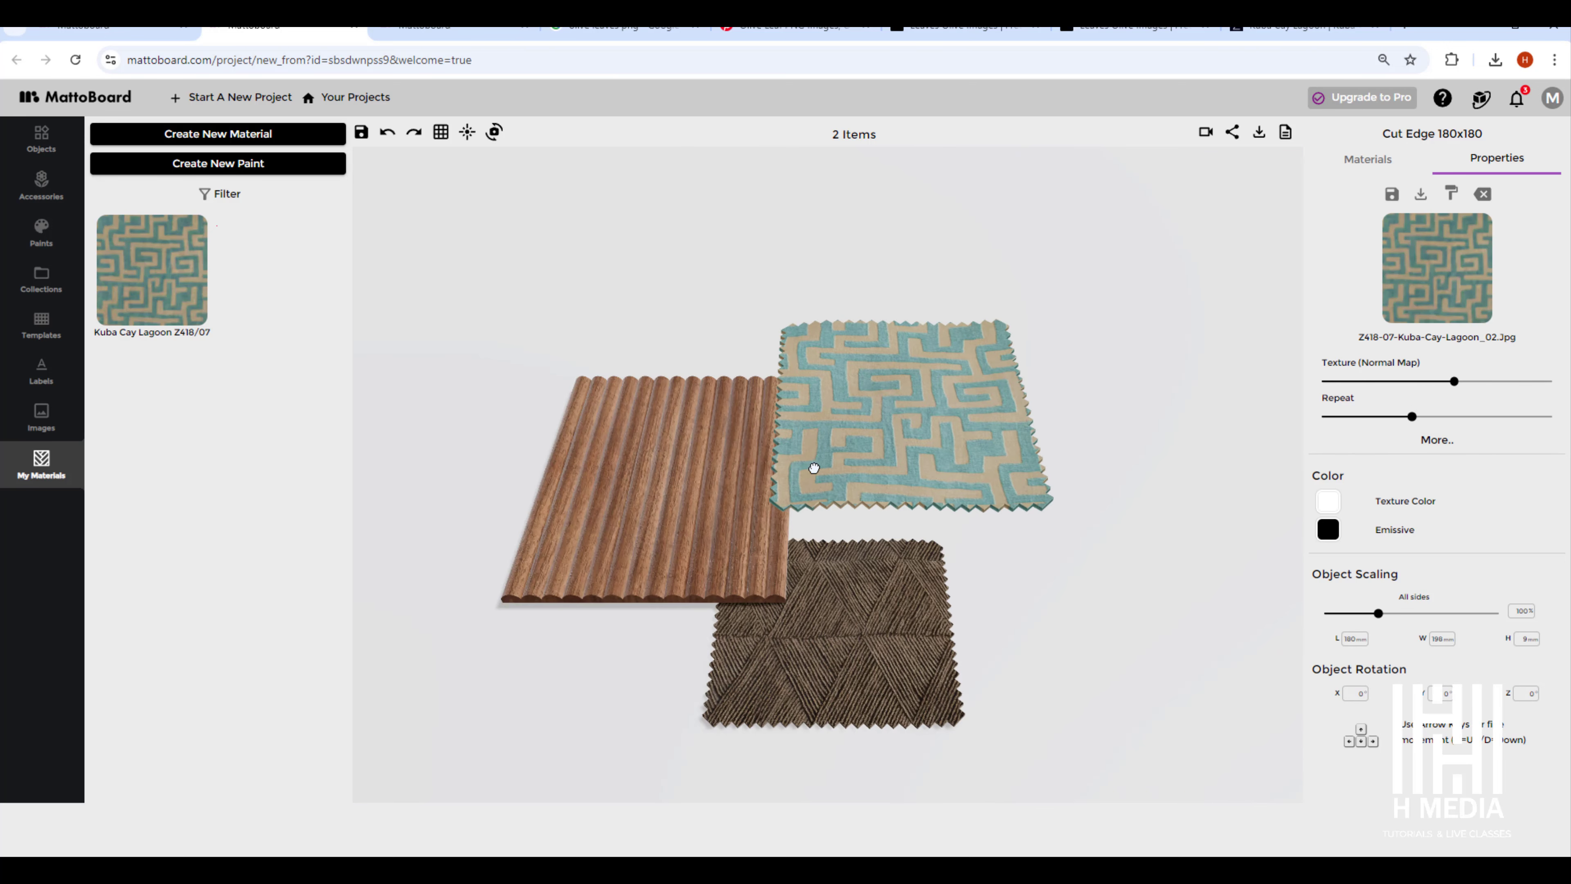
Filter the object library by Accessories and add the Mixer to the right of the Kuba Cay Lagoon swatch
left_click(684, 445)
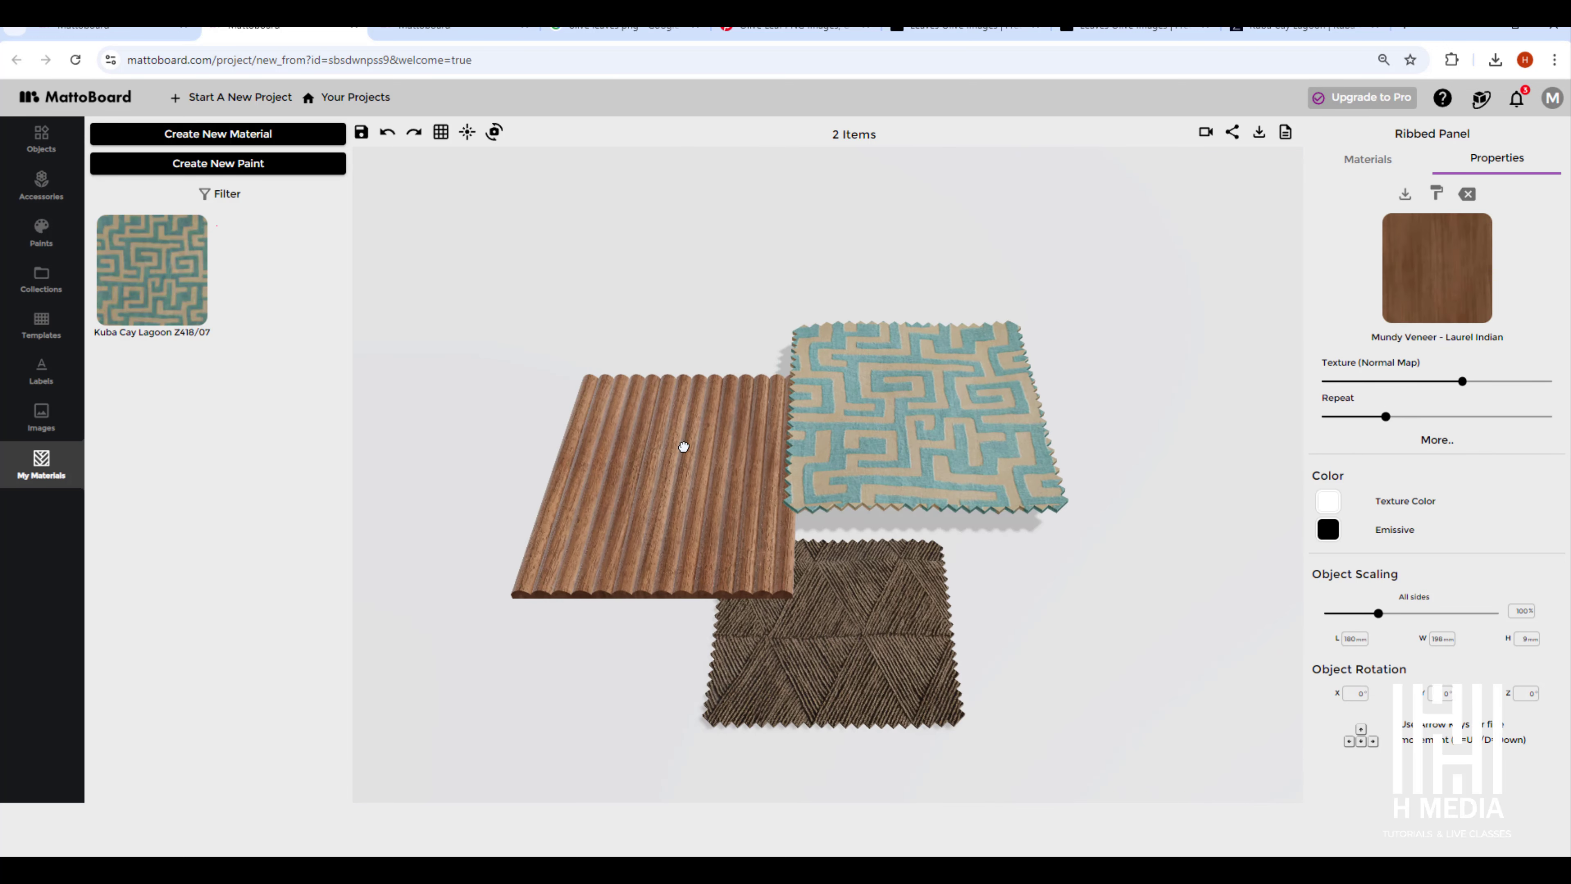
left_click(41, 137)
left_click(211, 192)
left_click(378, 258)
left_click(378, 258)
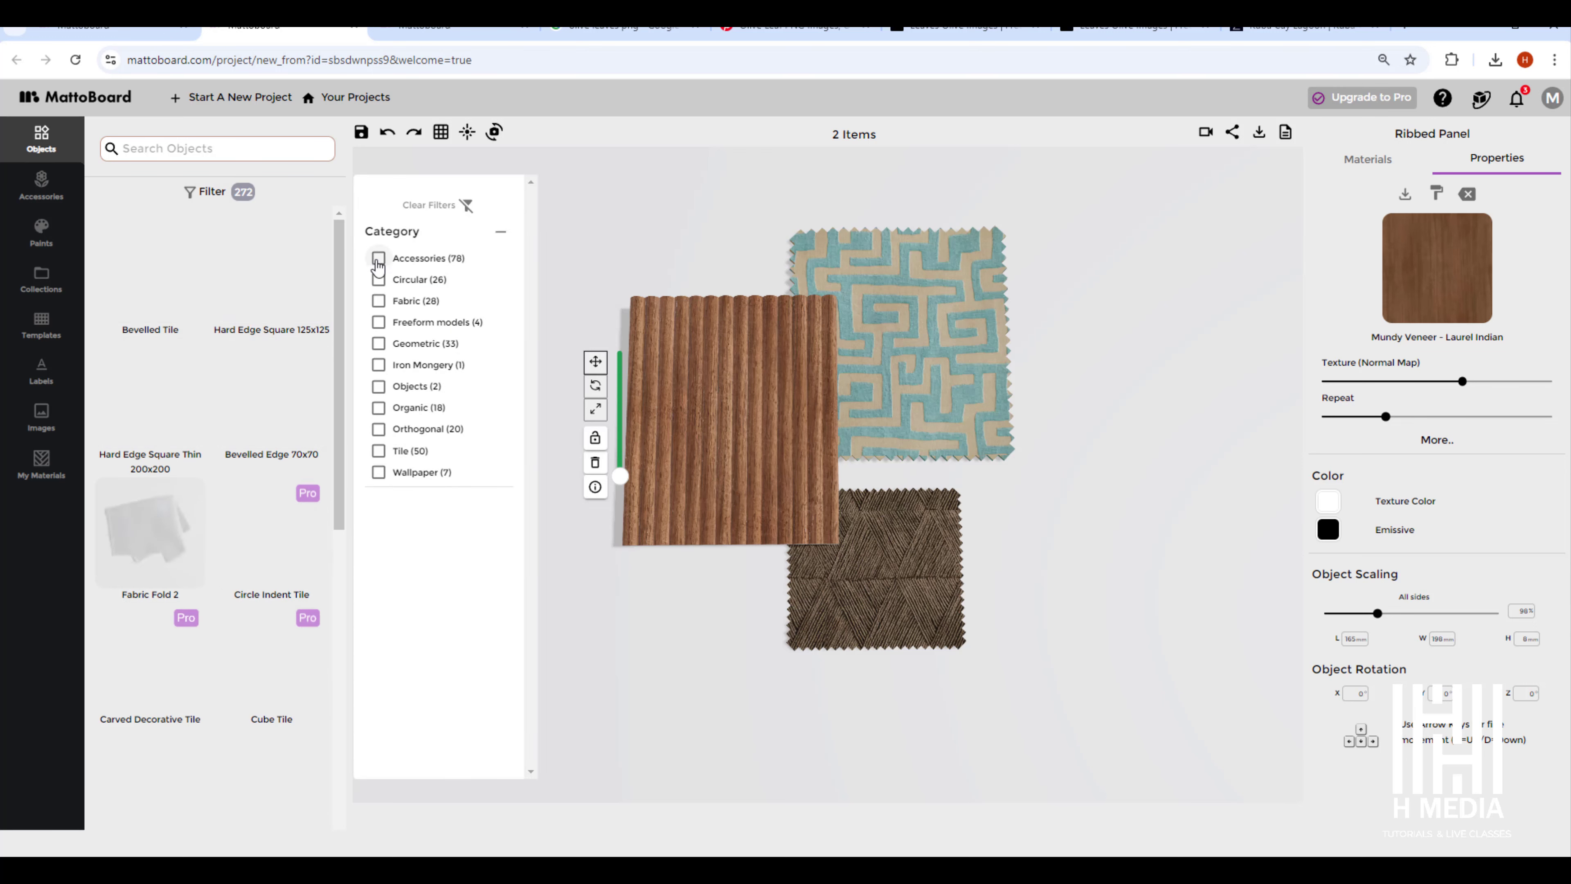
left_click(380, 260)
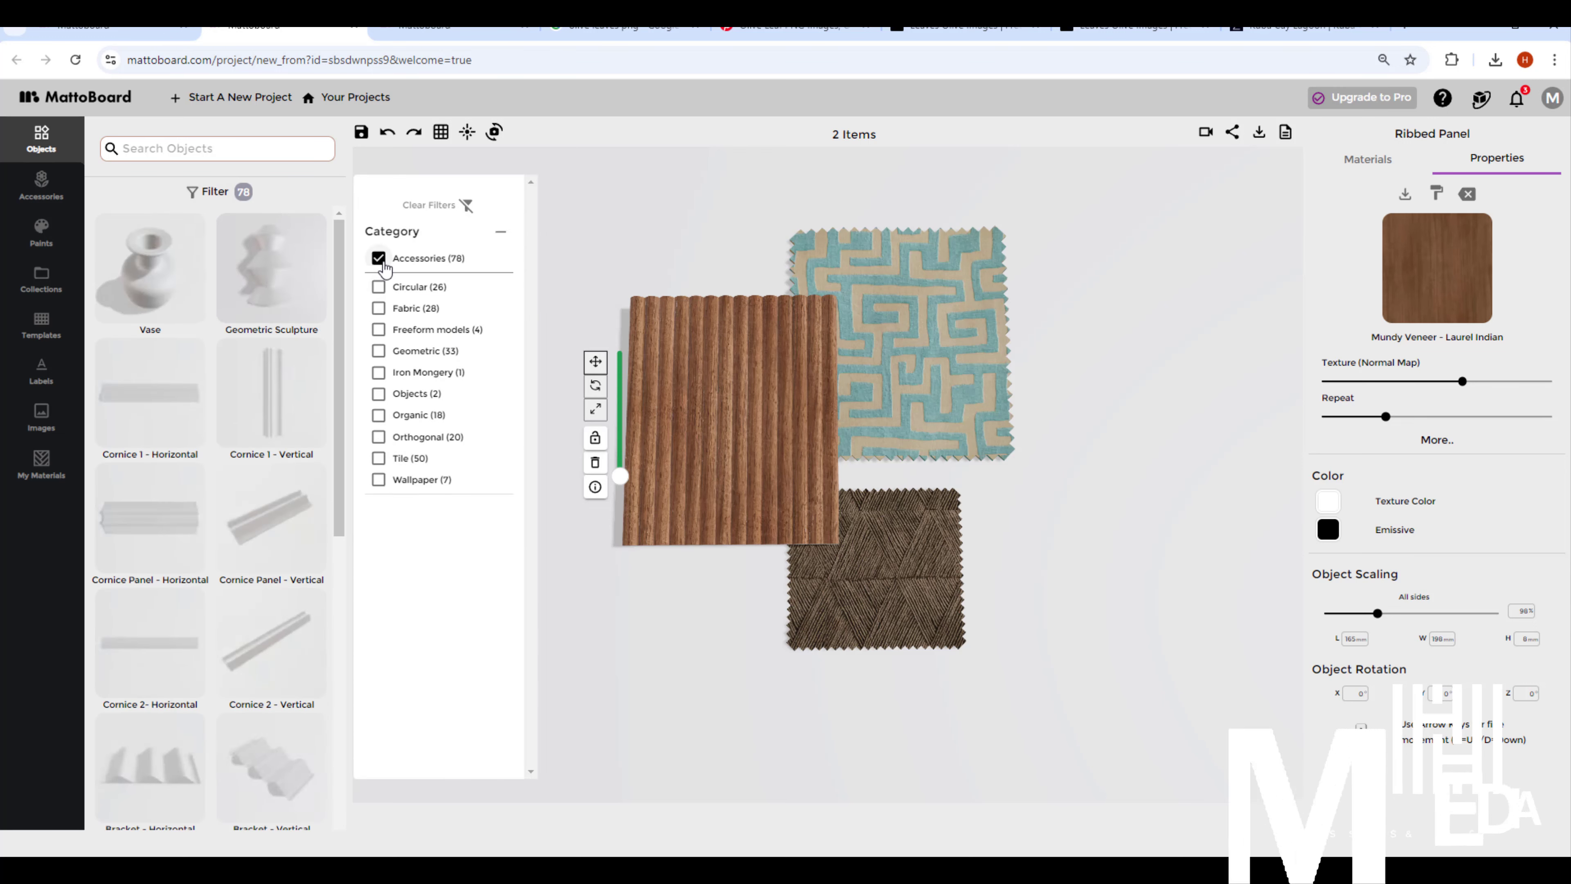
scroll(294, 438, "down", 8)
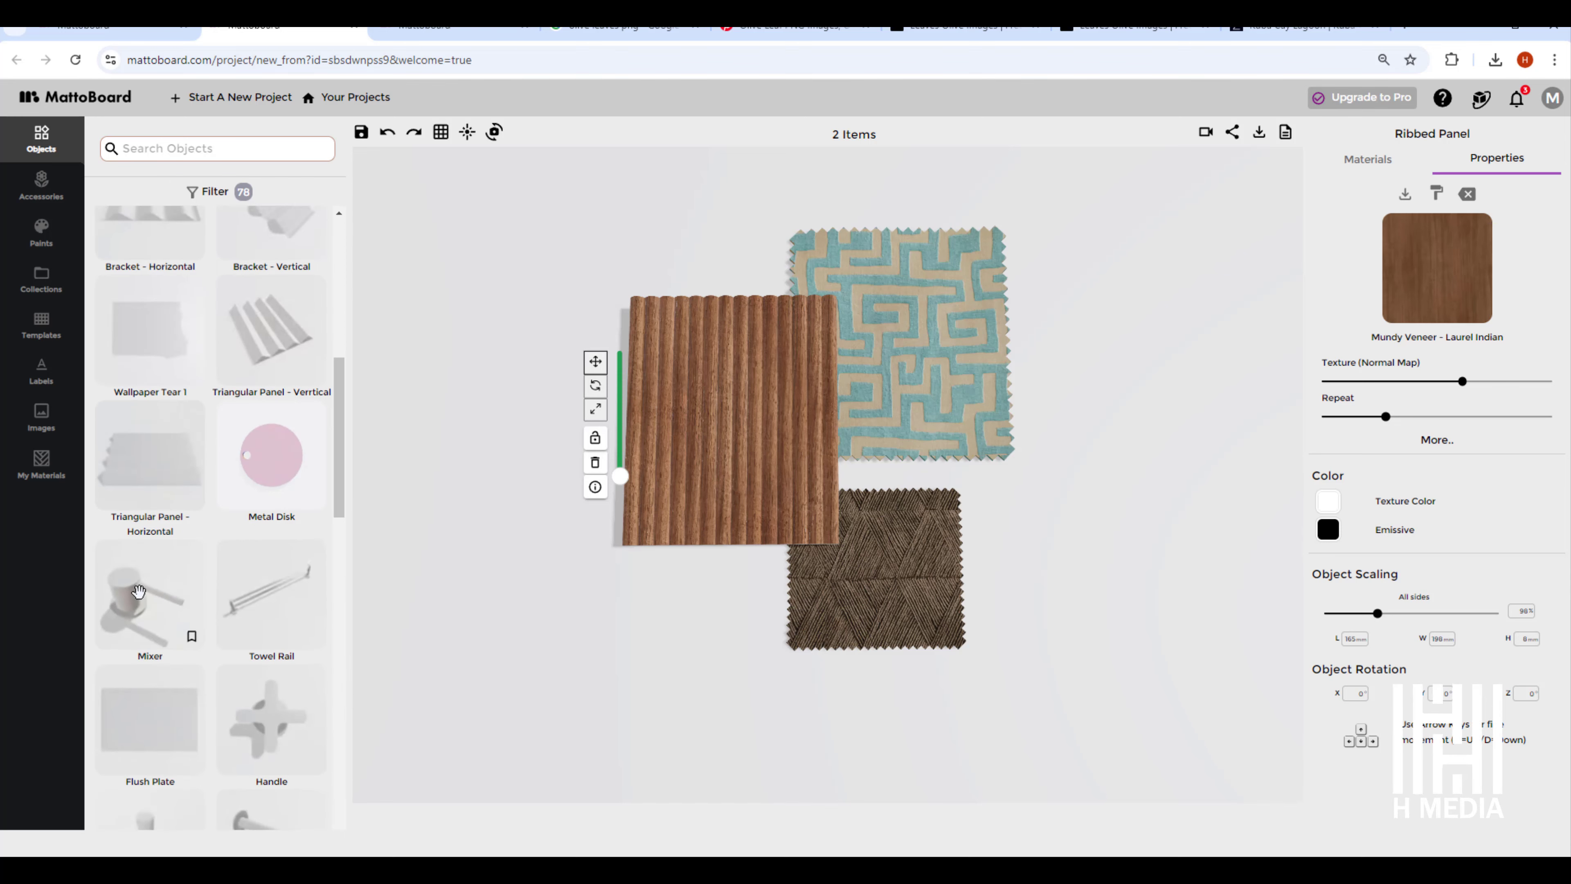
left_click_drag(138, 592, 1108, 309)
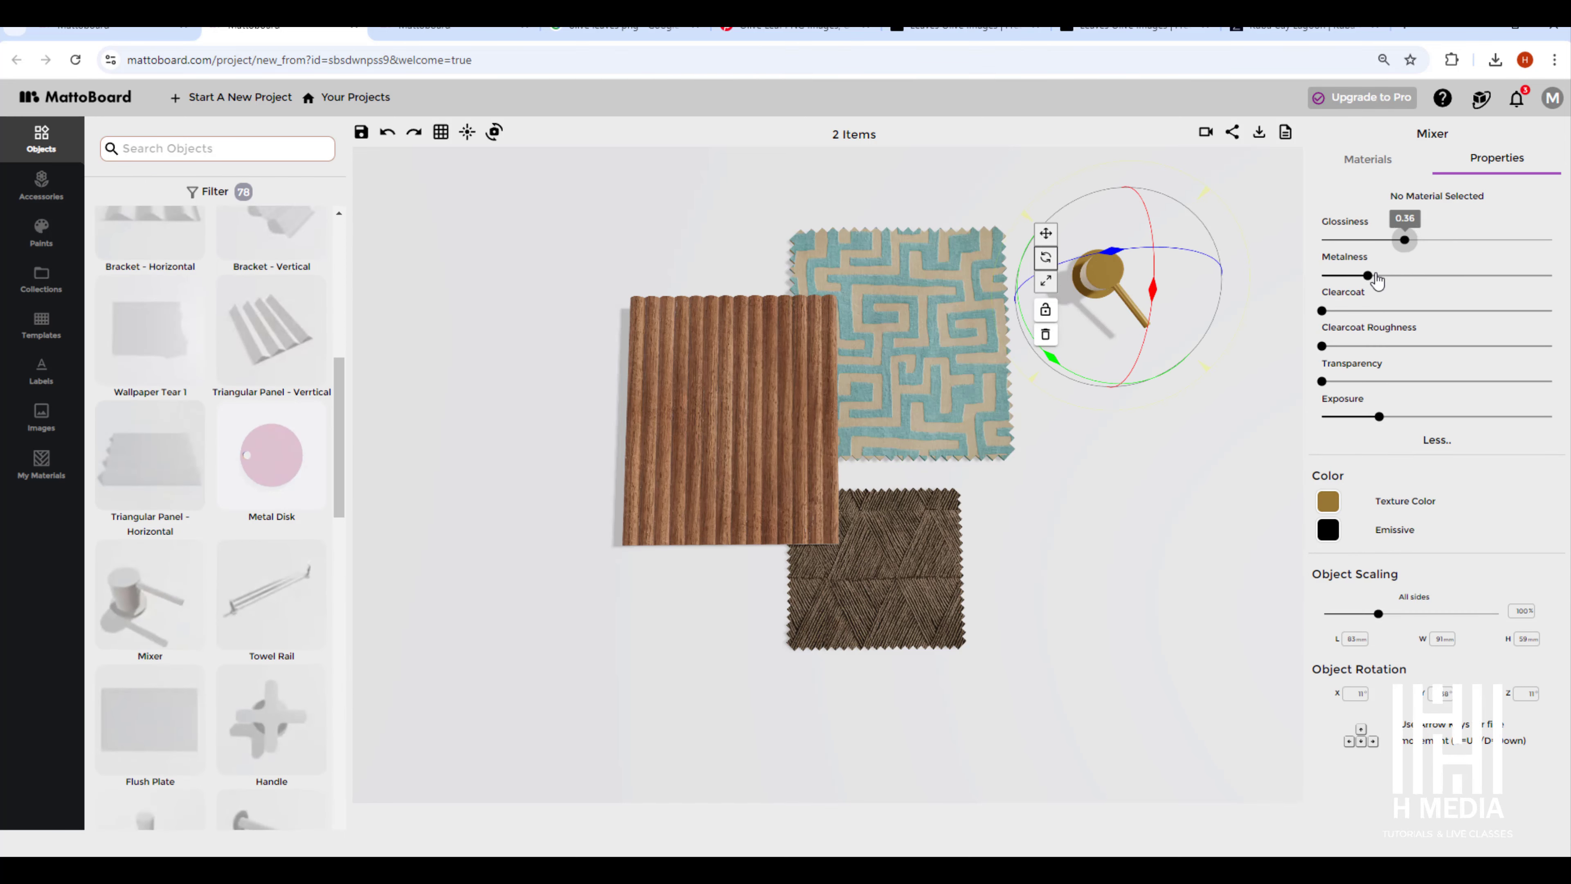
Raise the Mixer's metalness and set its emissive colour to black
left_click_drag(1377, 279, 1501, 274)
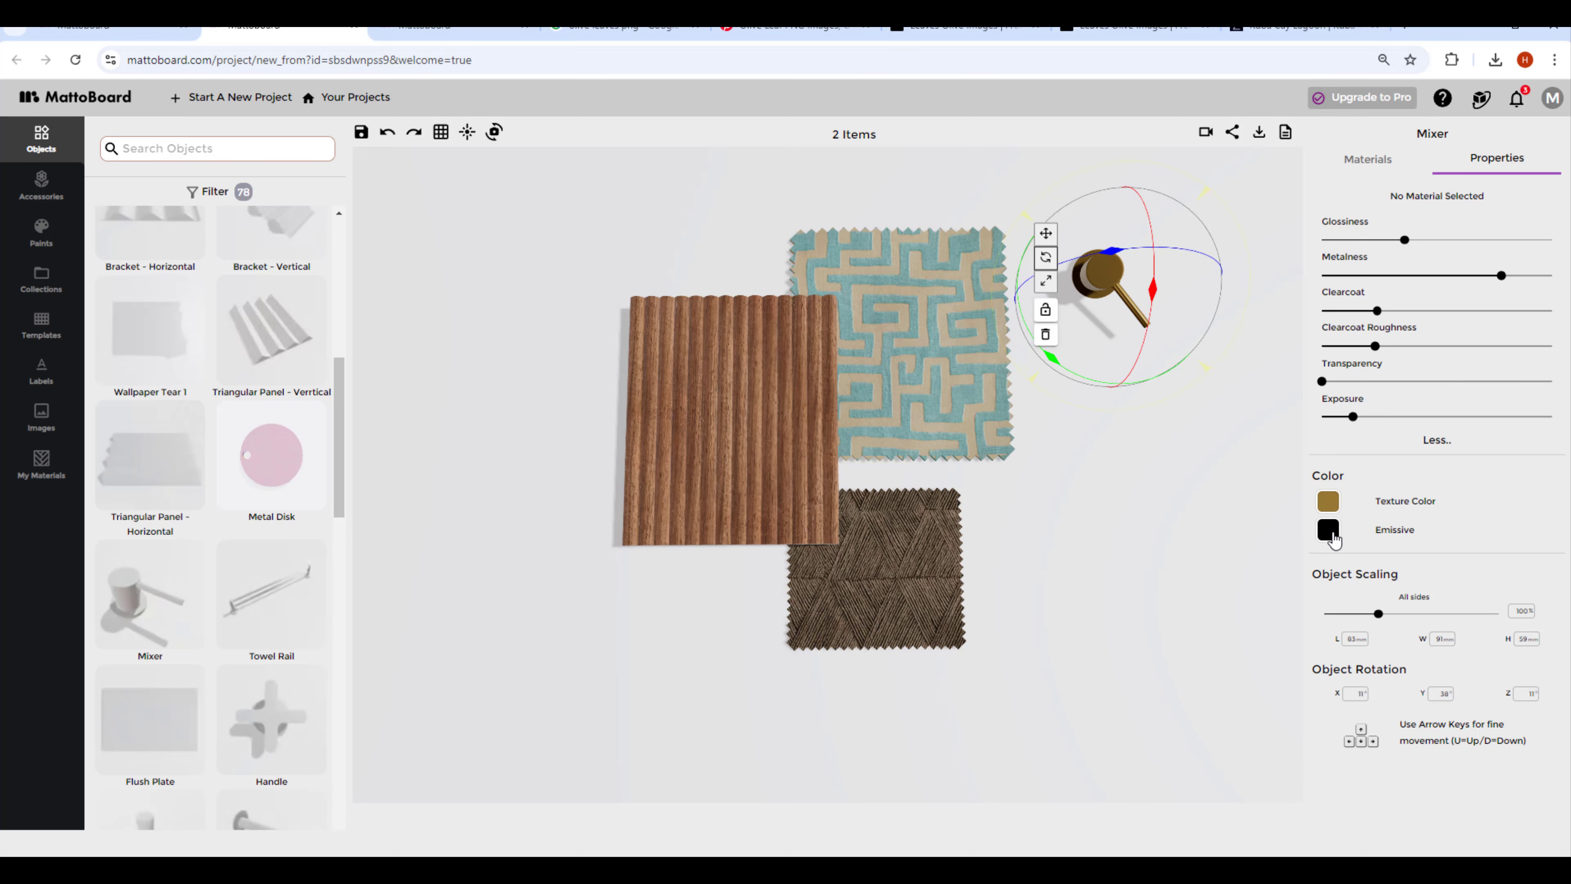
left_click(1329, 531)
left_click_drag(1383, 596, 1311, 630)
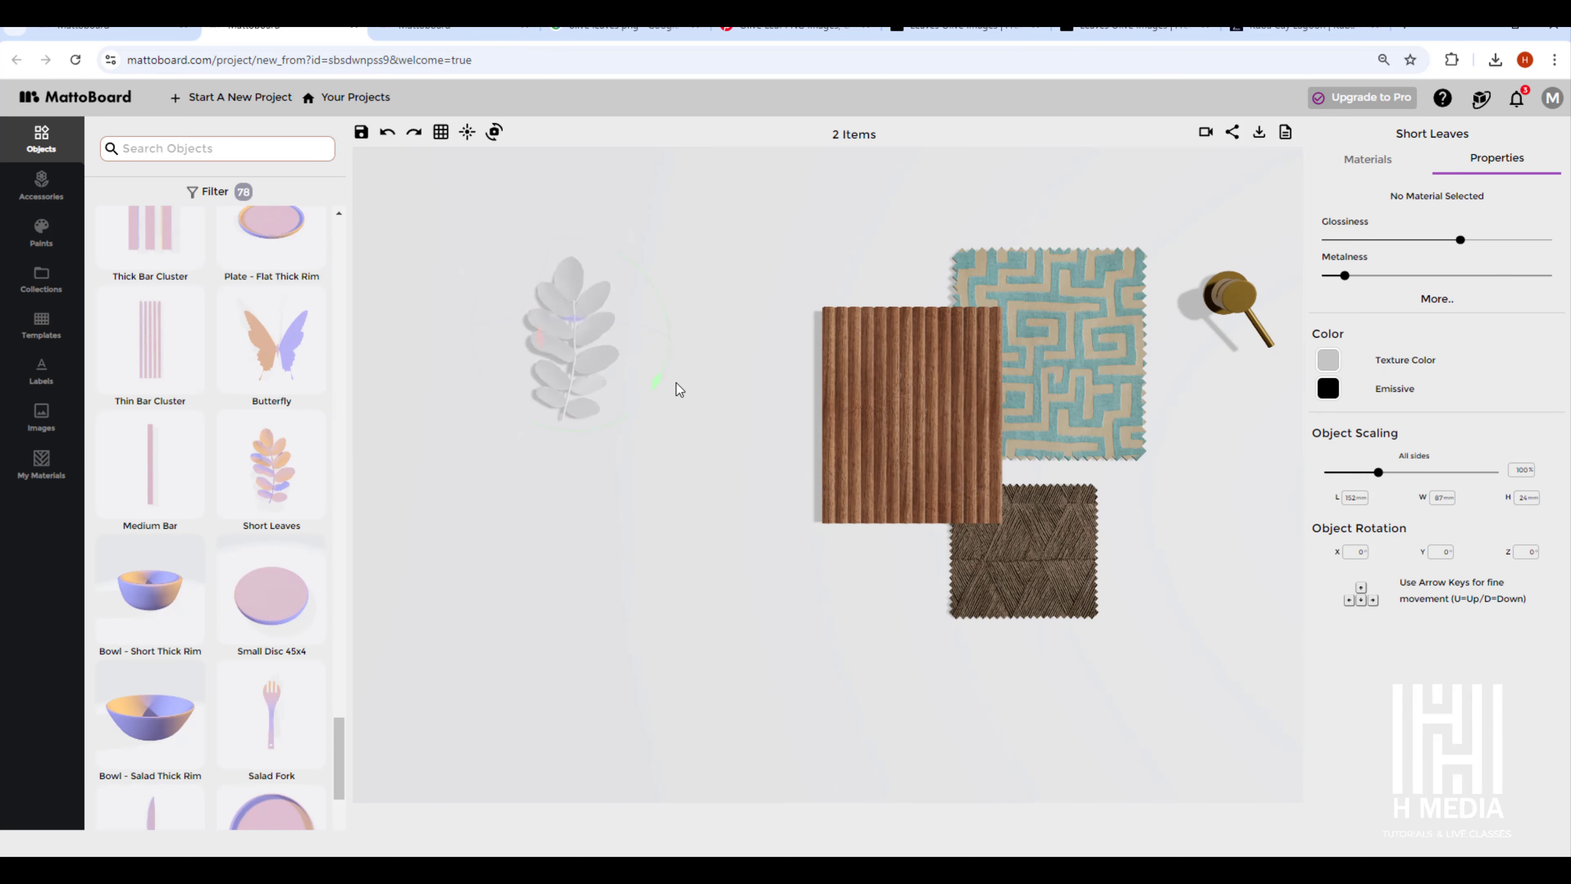
Rotate the Short Leaves object beside the wood panel and enlarge it to about 140%
left_click(596, 345)
left_click_drag(594, 338, 596, 345)
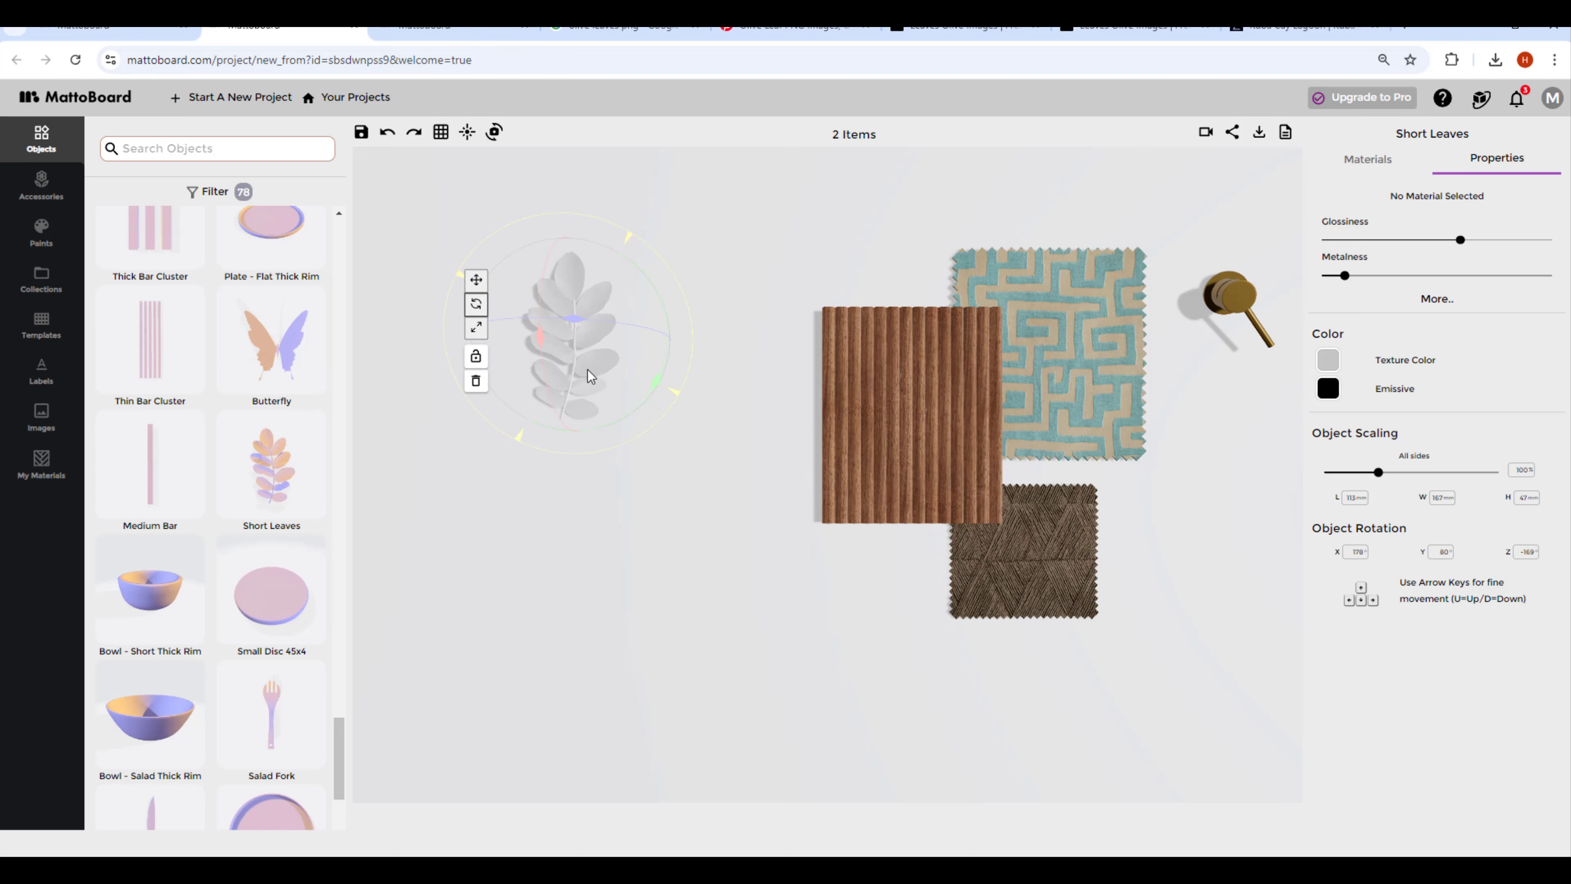
left_click_drag(593, 342, 610, 259)
Change the Short Leaves' texture colour, starting with a yellow-green hue
left_click(1325, 365)
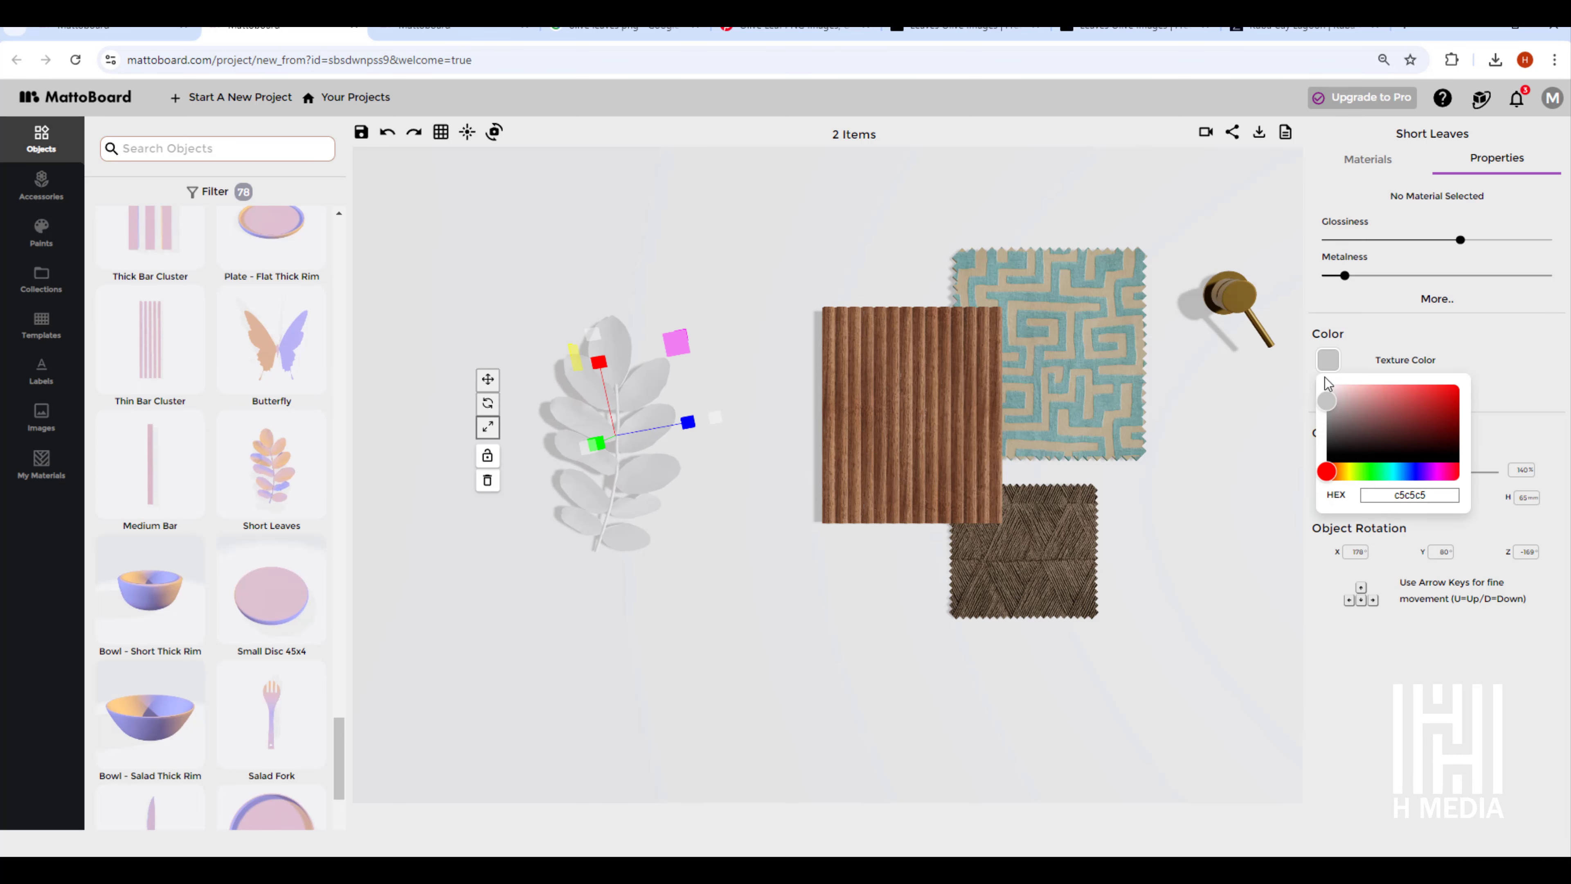
left_click(1357, 477)
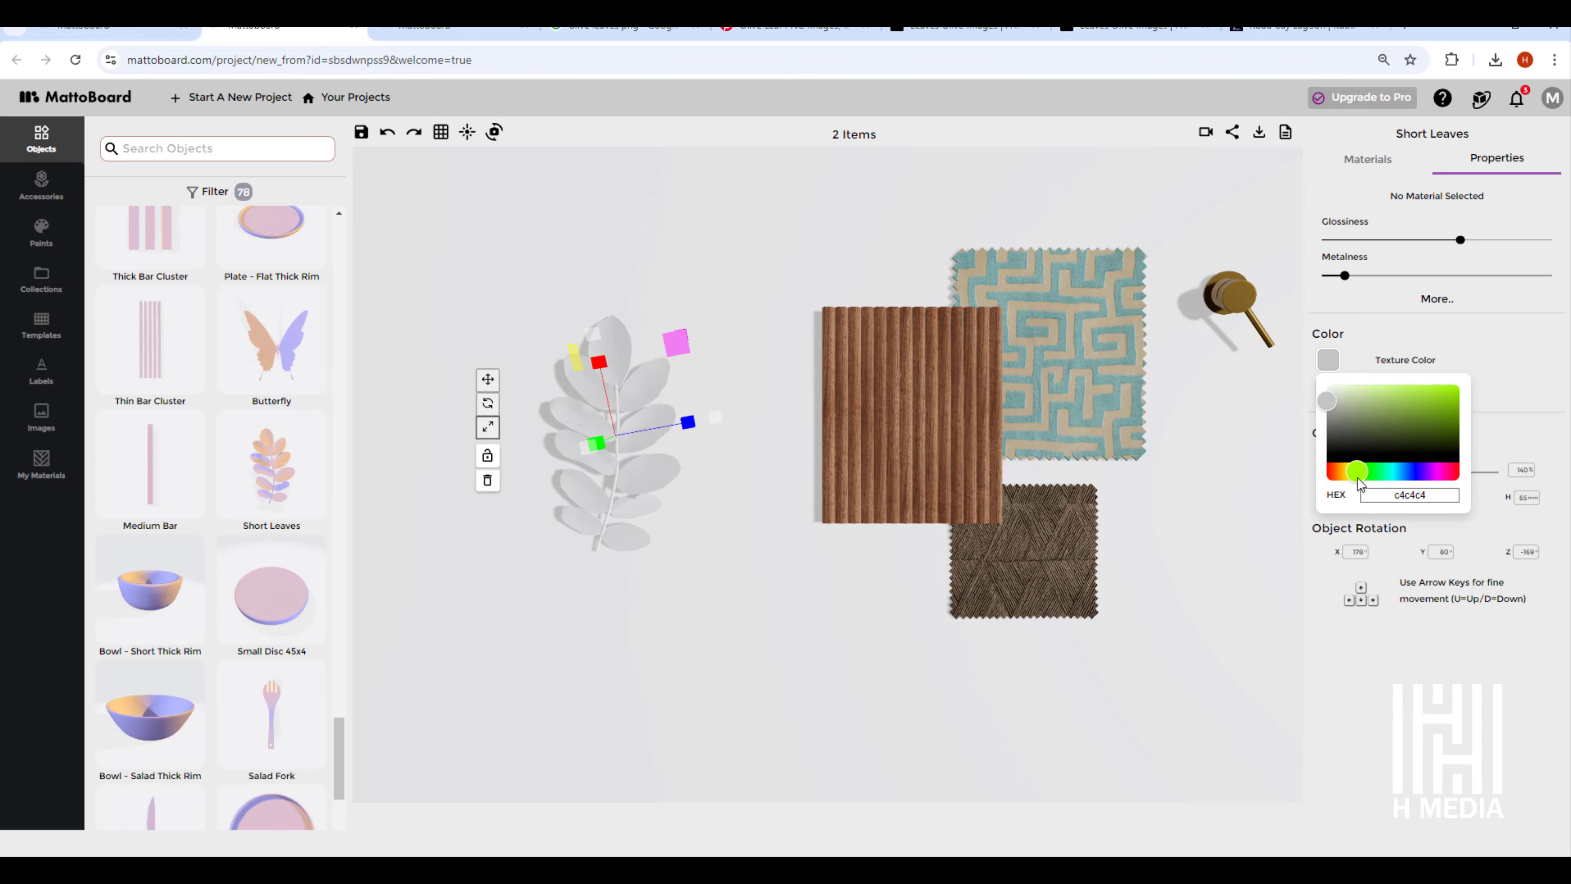